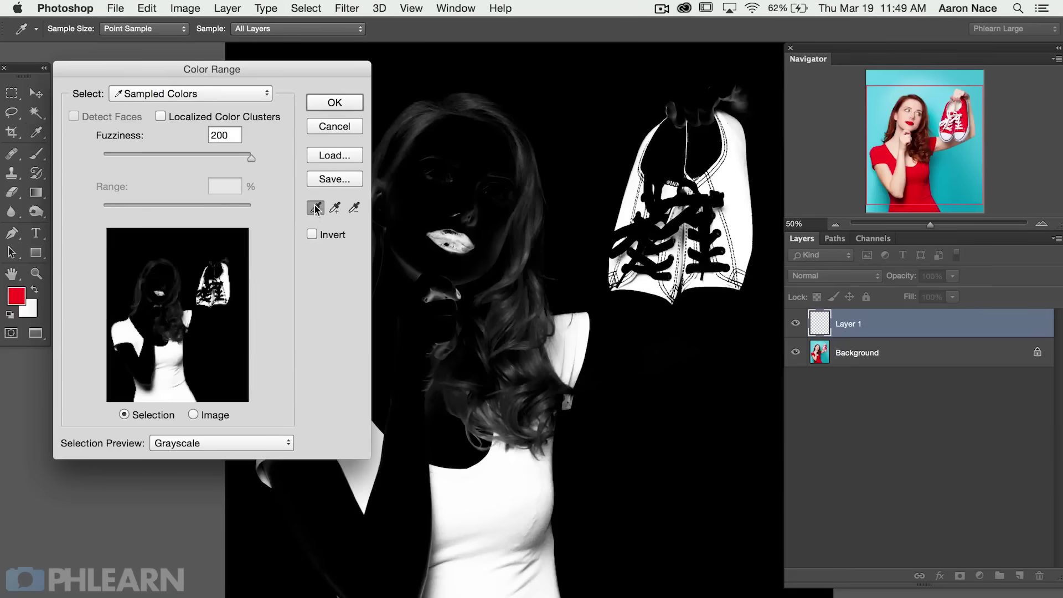
Sample the cyan backdrop, desaturate and shift its hue toward cyan-green, masking face, lips and hair.
{"action": "left_click", "coordinate": [593, 107]}
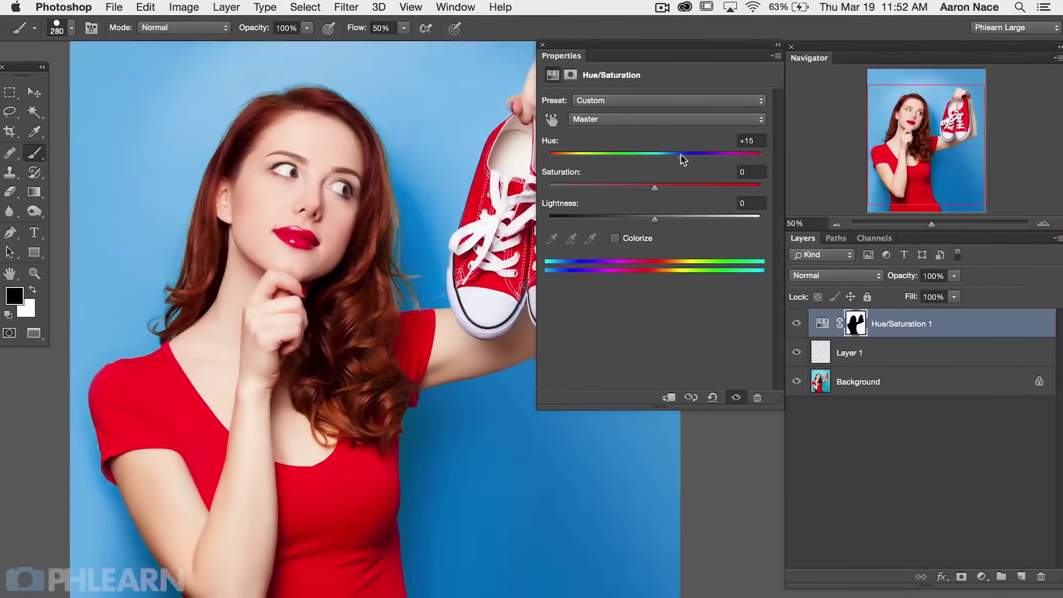
{"action": "left_click_drag", "start_coordinate": [654, 189], "coordinate": [551, 187]}
{"action": "left_click_drag", "start_coordinate": [681, 154], "coordinate": [634, 156]}
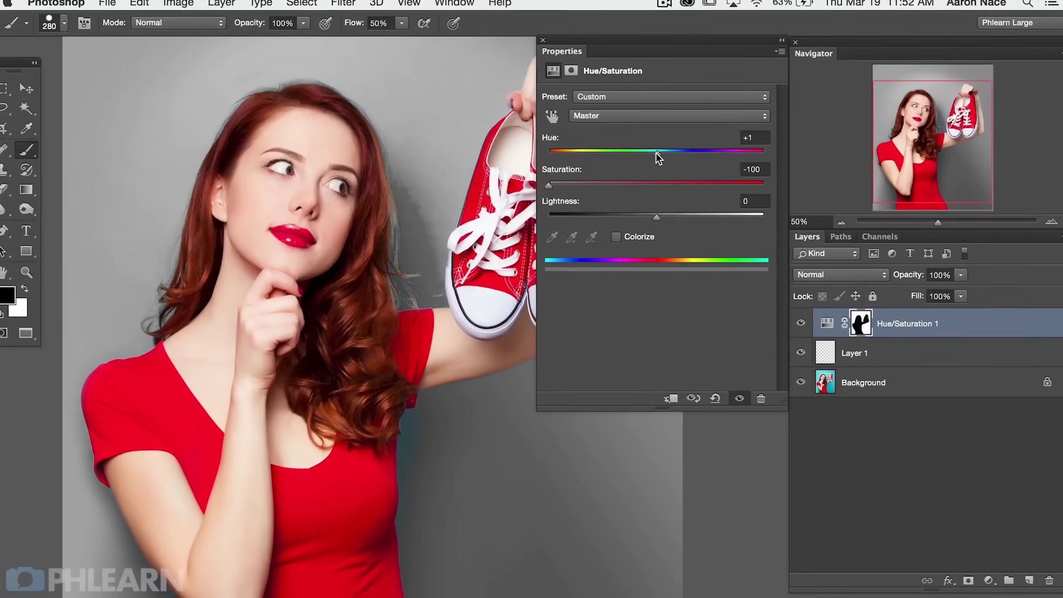
{"action": "mouse_move", "coordinate": [676, 187]}
{"action": "left_mouse_down"}
{"action": "mouse_move", "coordinate": [755, 187]}
{"action": "mouse_move", "coordinate": [659, 179]}
{"action": "left_mouse_up"}
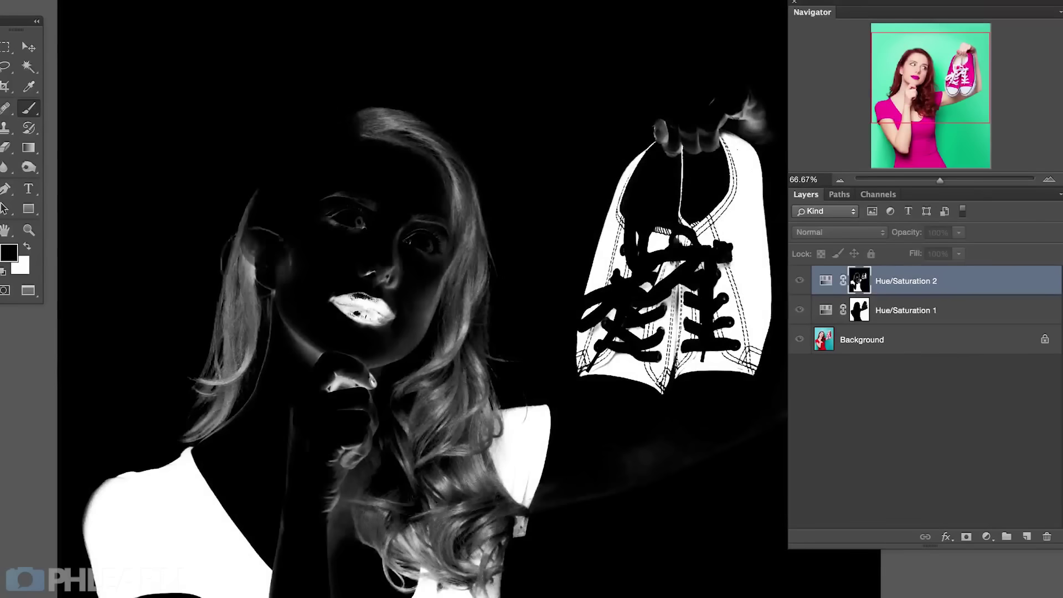
{"action": "mouse_move", "coordinate": [244, 216]}
{"action": "left_mouse_down"}
{"action": "mouse_move", "coordinate": [260, 310]}
{"action": "mouse_move", "coordinate": [310, 360]}
{"action": "mouse_move", "coordinate": [366, 327]}
{"action": "left_mouse_up"}
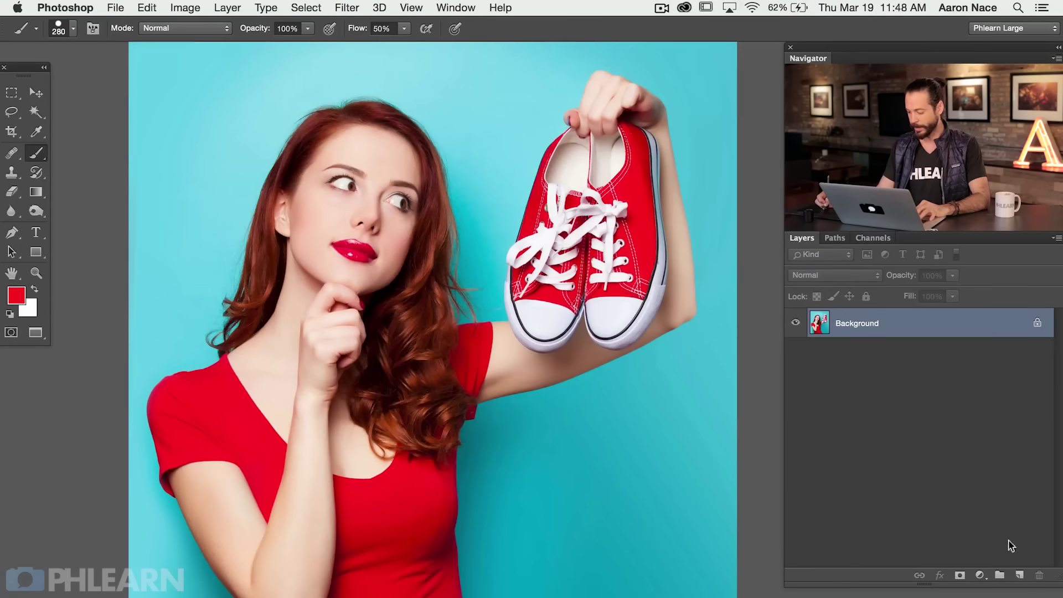
Add an empty Layer 1 and open Select > Color Range, sampling the cyan background.
{"action": "left_click", "coordinate": [1018, 574]}
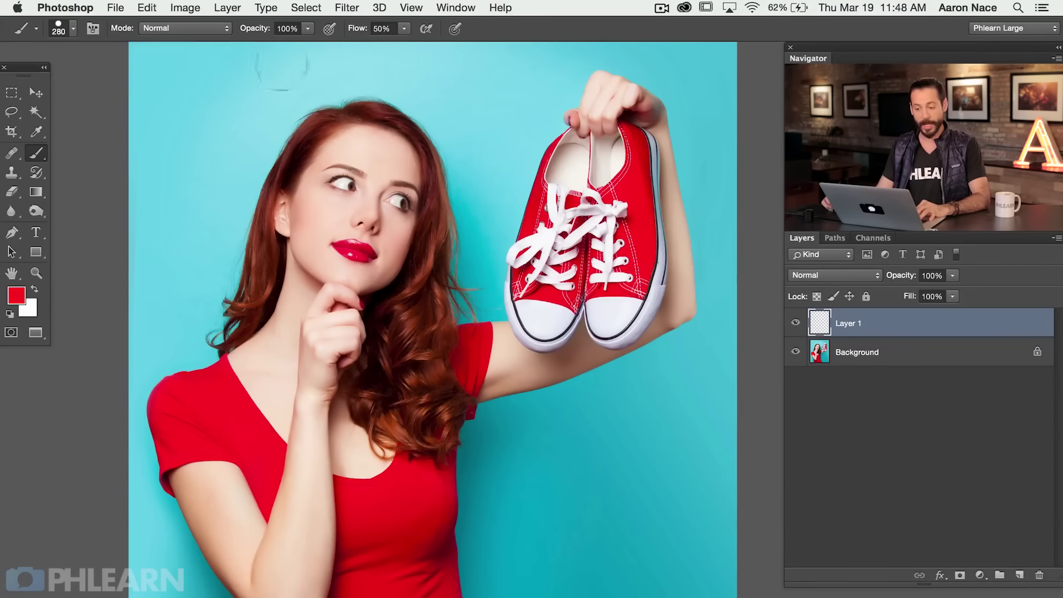
{"action": "left_click", "coordinate": [305, 7]}
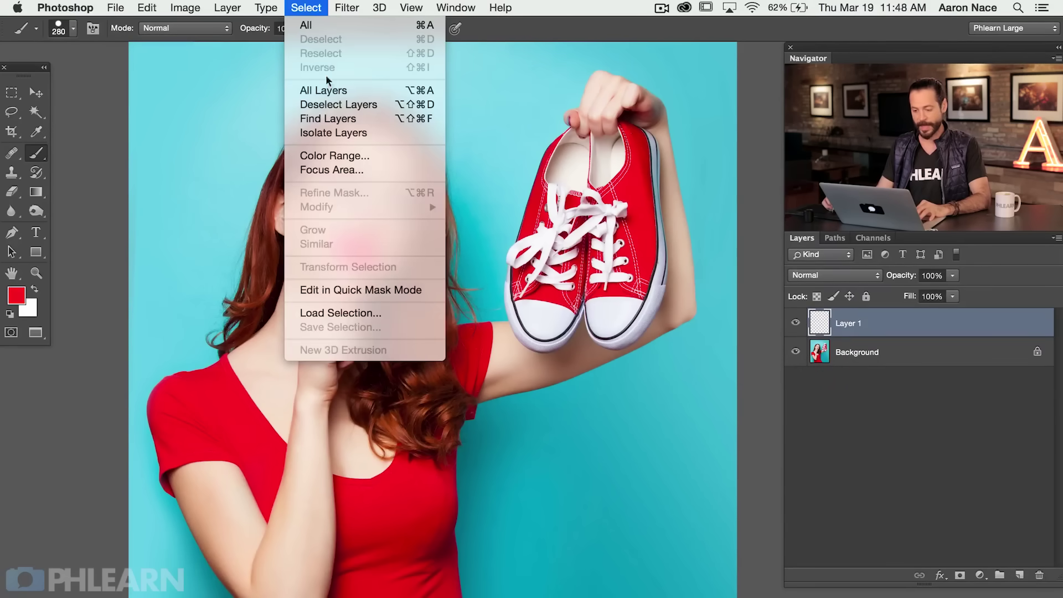
{"action": "left_click", "coordinate": [365, 157]}
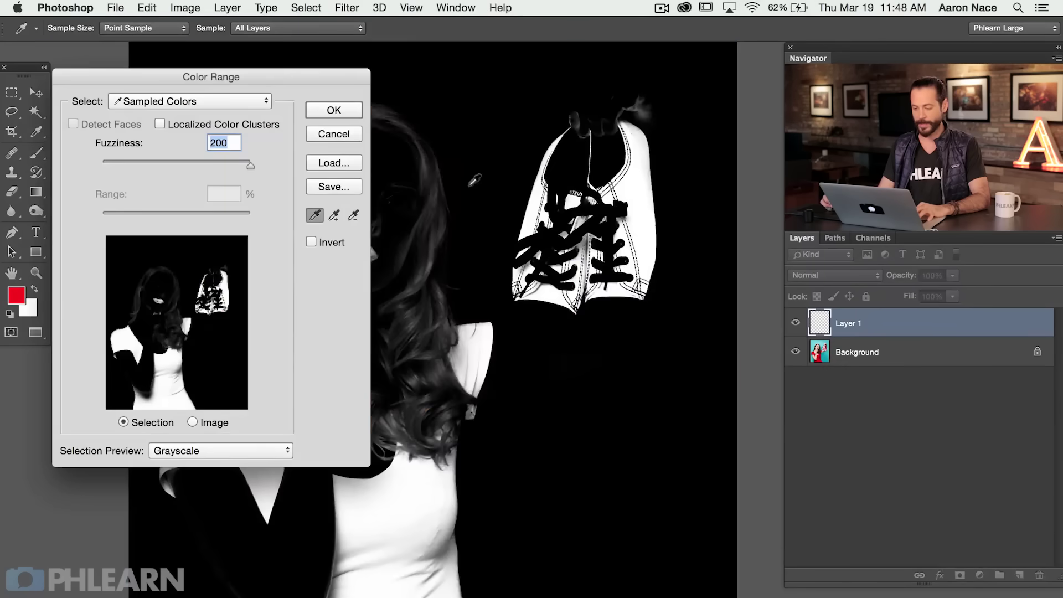
{"action": "left_click_drag", "start_coordinate": [449, 245], "coordinate": [512, 234]}
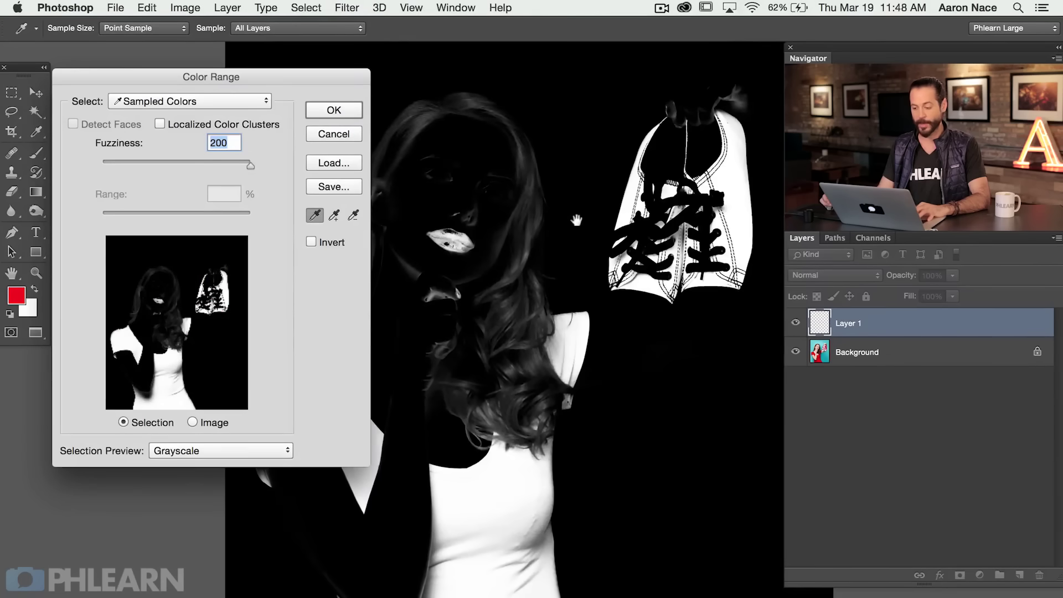
{"action": "left_click", "coordinate": [510, 244]}
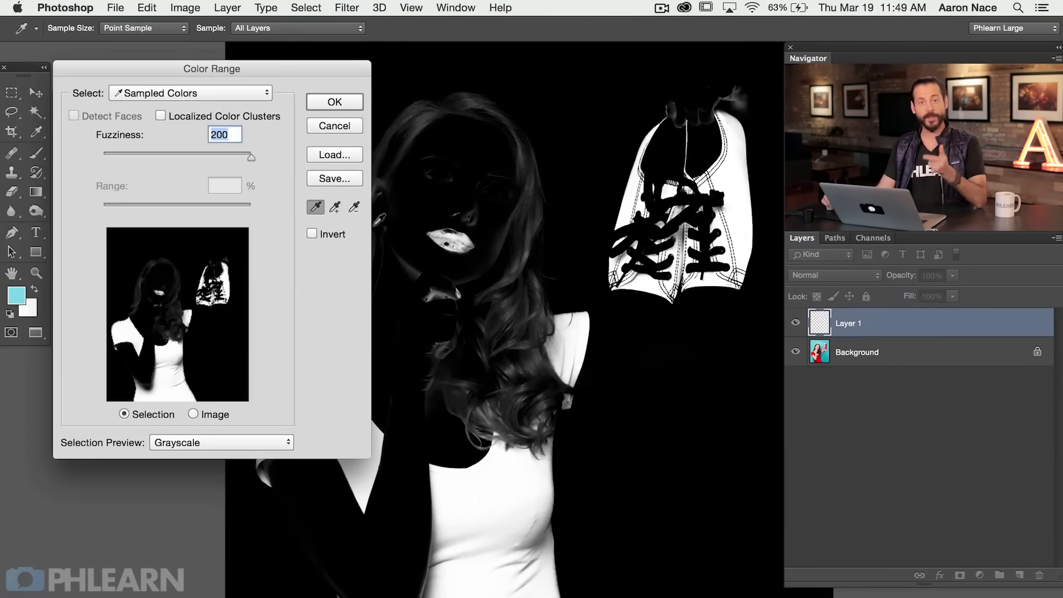
Try the Reds, Yellows and Skin Tones presets, then return to Sampled Colors on the backdrop.
{"action": "left_click", "coordinate": [189, 94]}
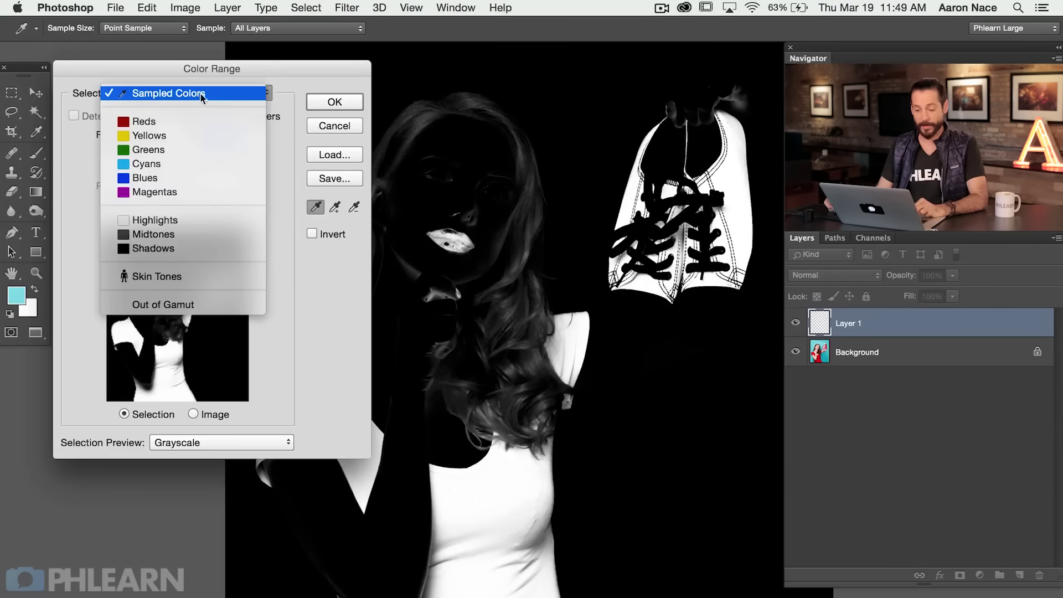
{"action": "left_click", "coordinate": [206, 122]}
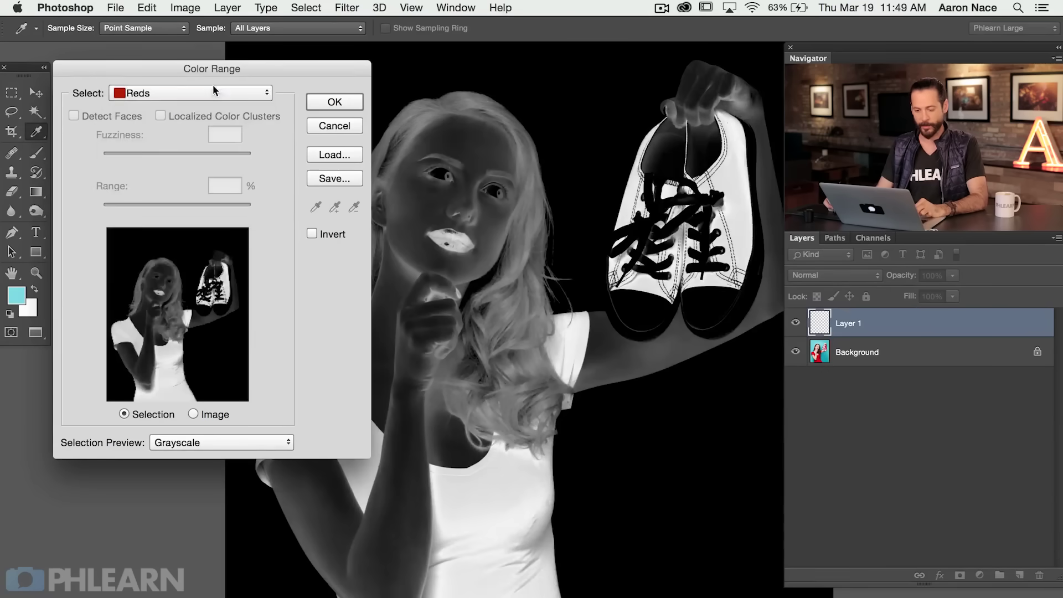
{"action": "left_click", "coordinate": [213, 92]}
{"action": "left_click", "coordinate": [215, 108]}
{"action": "left_click", "coordinate": [213, 92]}
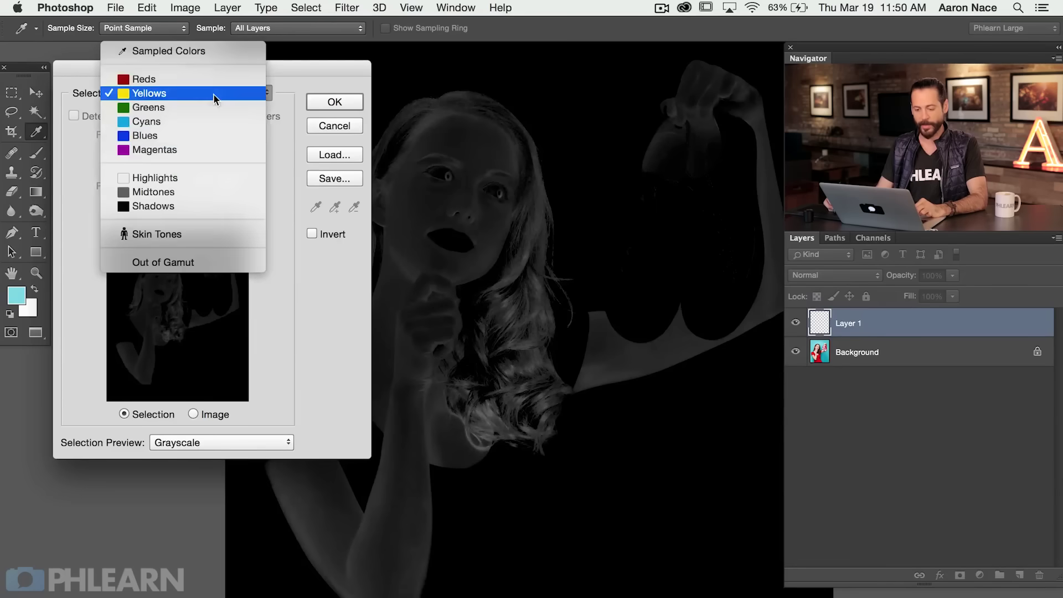
{"action": "left_click", "coordinate": [196, 232]}
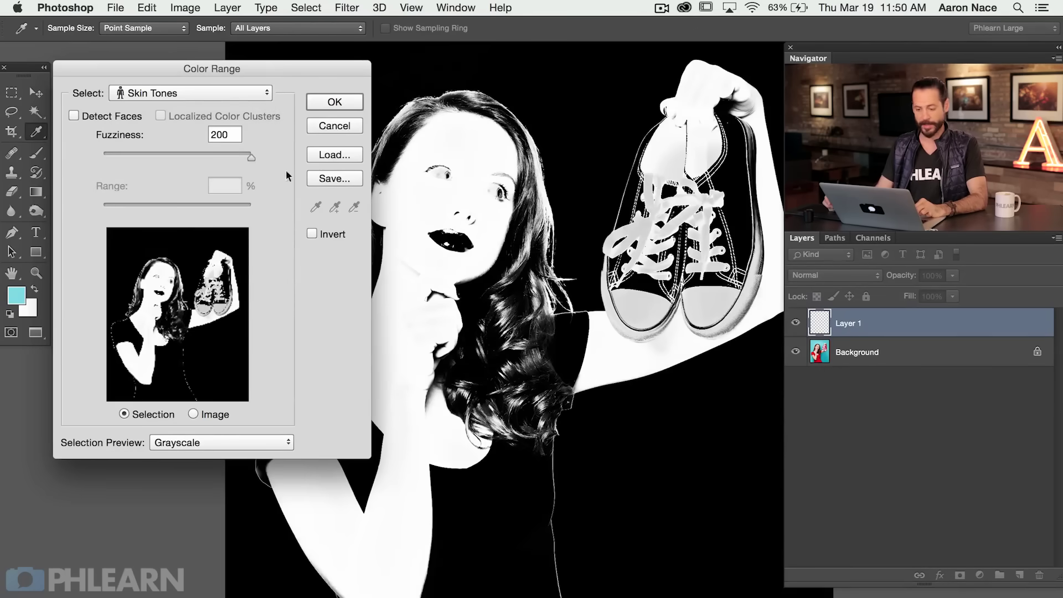
{"action": "left_click", "coordinate": [245, 102]}
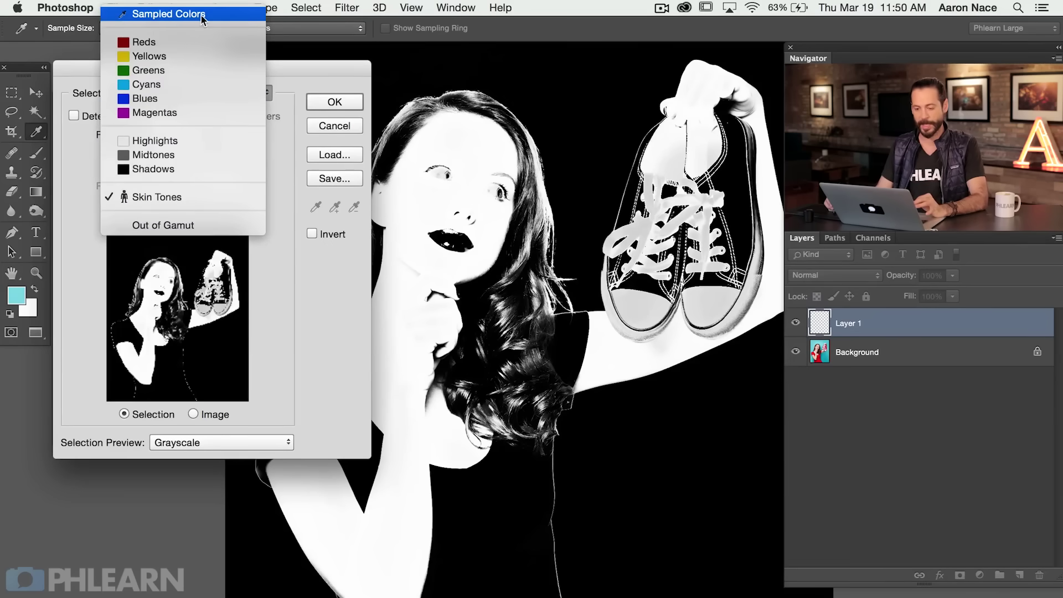
{"action": "left_click", "coordinate": [203, 16]}
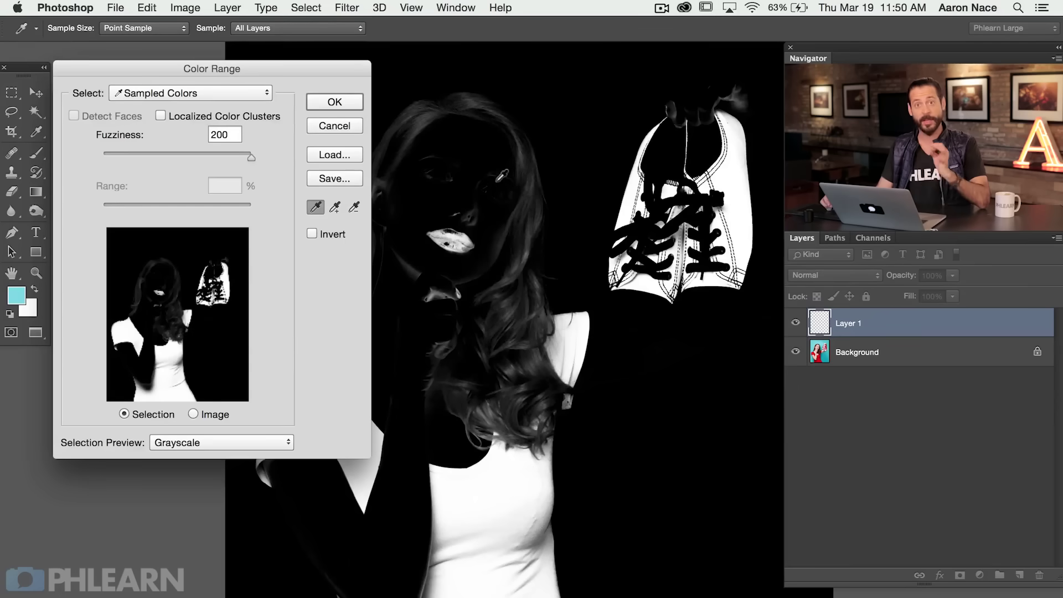
{"action": "left_click", "coordinate": [601, 91]}
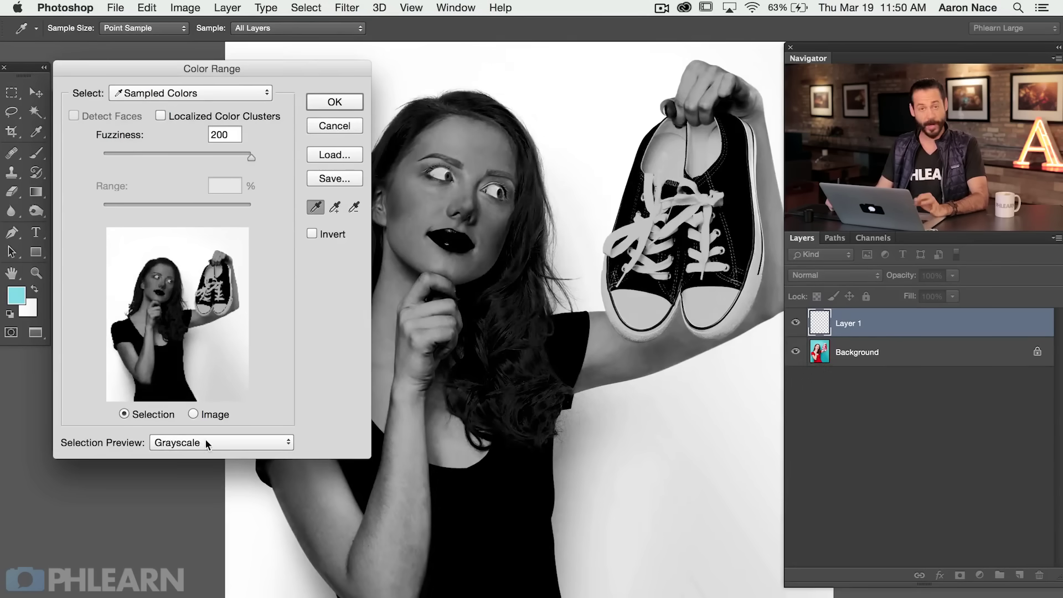
Cycle the Color Range preview through Black Matte, White Matte and Quick Mask, ending on Grayscale.
{"action": "left_click", "coordinate": [222, 442]}
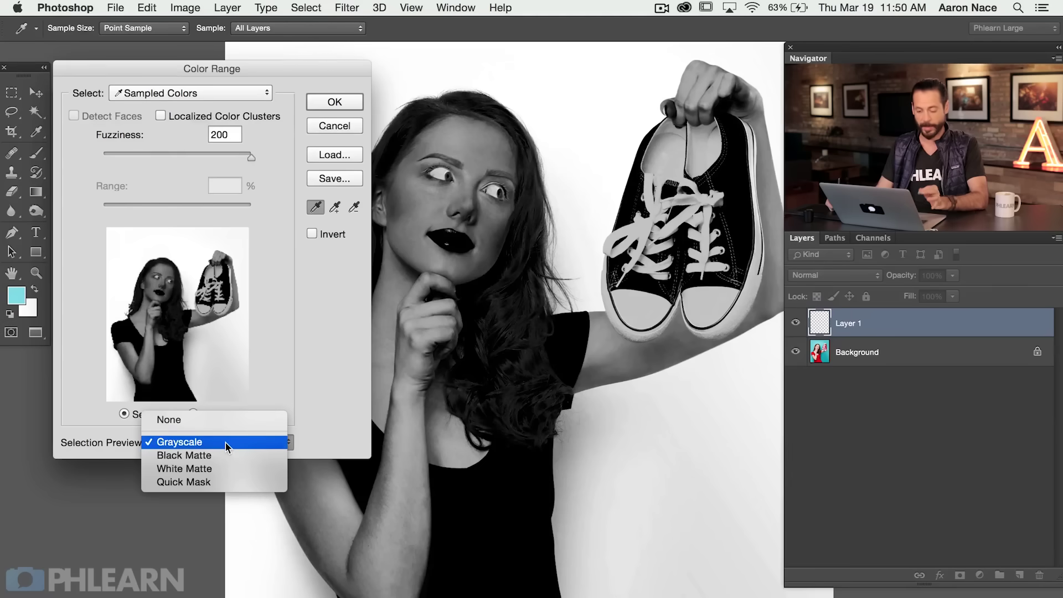
{"action": "left_click", "coordinate": [225, 455]}
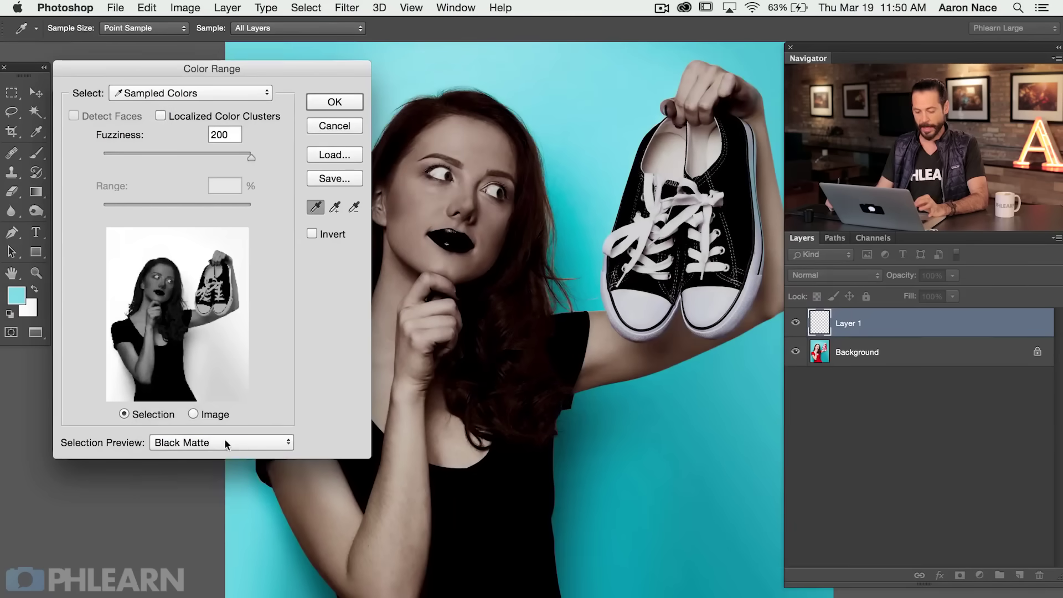
{"action": "left_click", "coordinate": [224, 442]}
{"action": "left_click", "coordinate": [225, 455]}
{"action": "left_click", "coordinate": [225, 441]}
{"action": "left_click", "coordinate": [225, 455]}
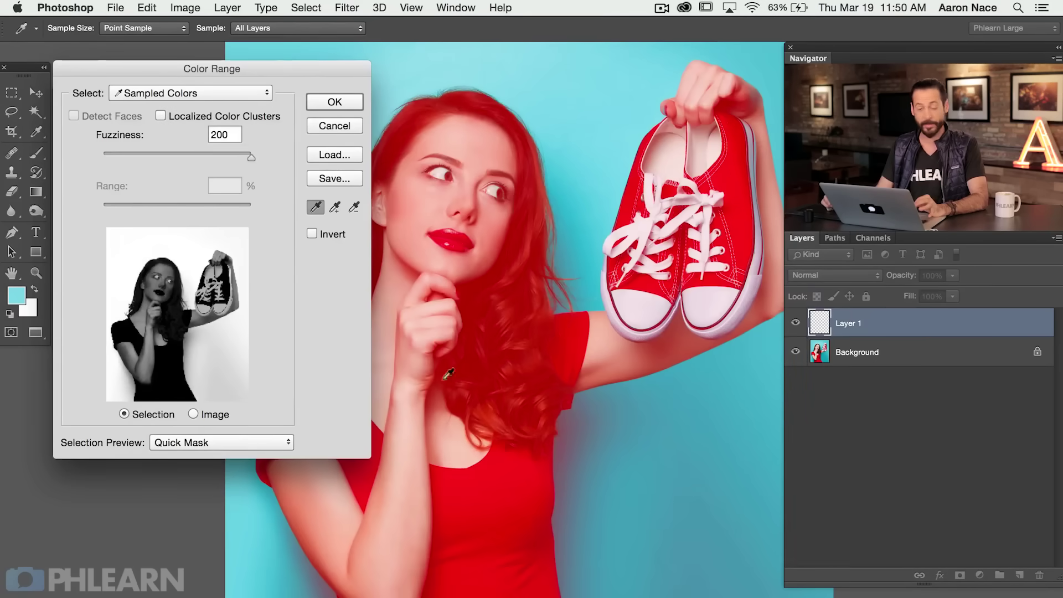
{"action": "left_click", "coordinate": [268, 445]}
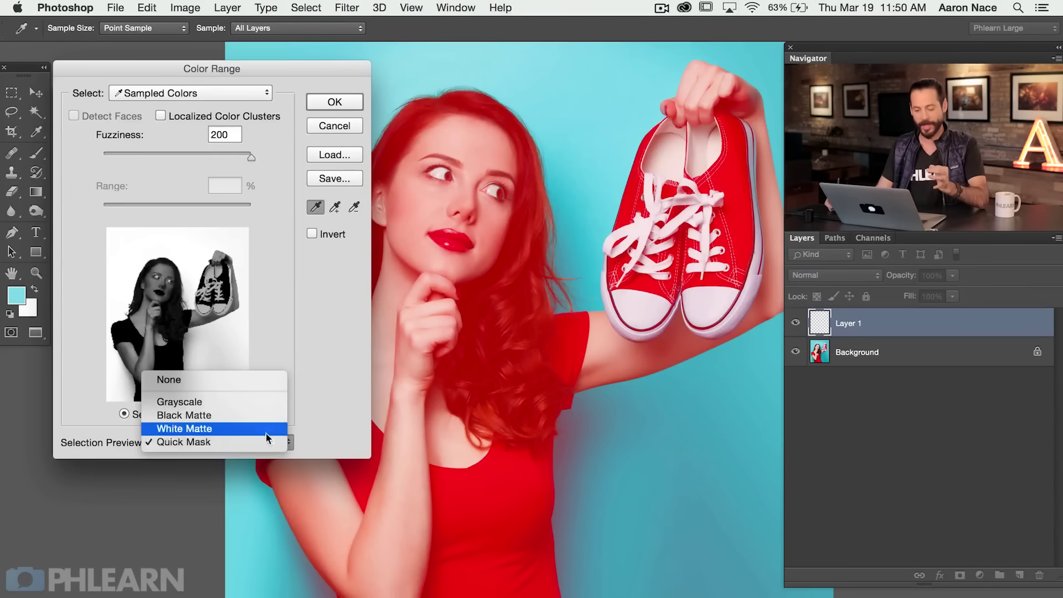
{"action": "left_click", "coordinate": [253, 403]}
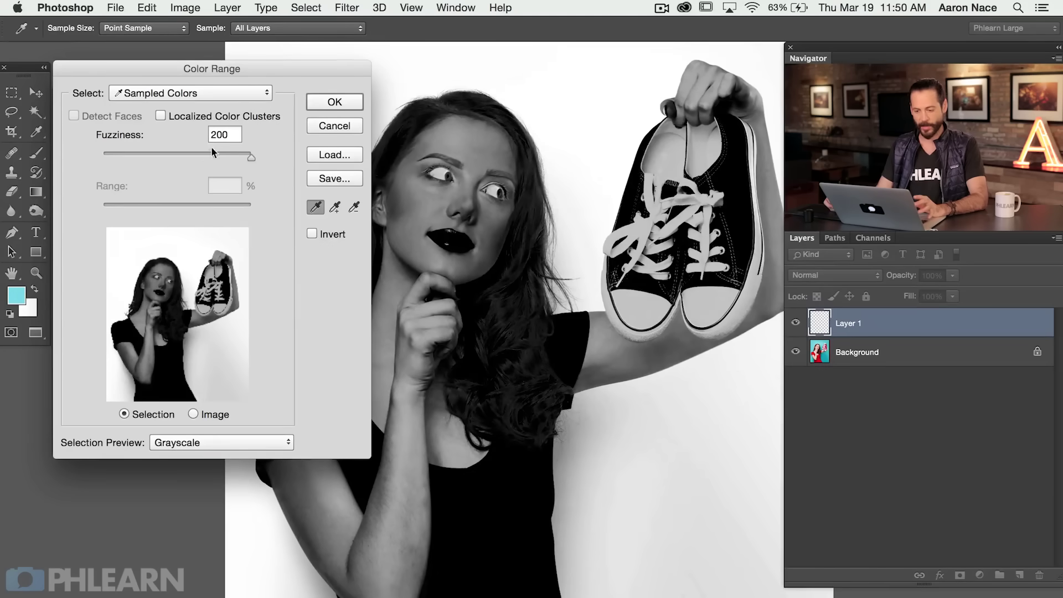
Lower Fuzziness to 74 and resample the backdrop from the lower right.
{"action": "left_click", "coordinate": [190, 155]}
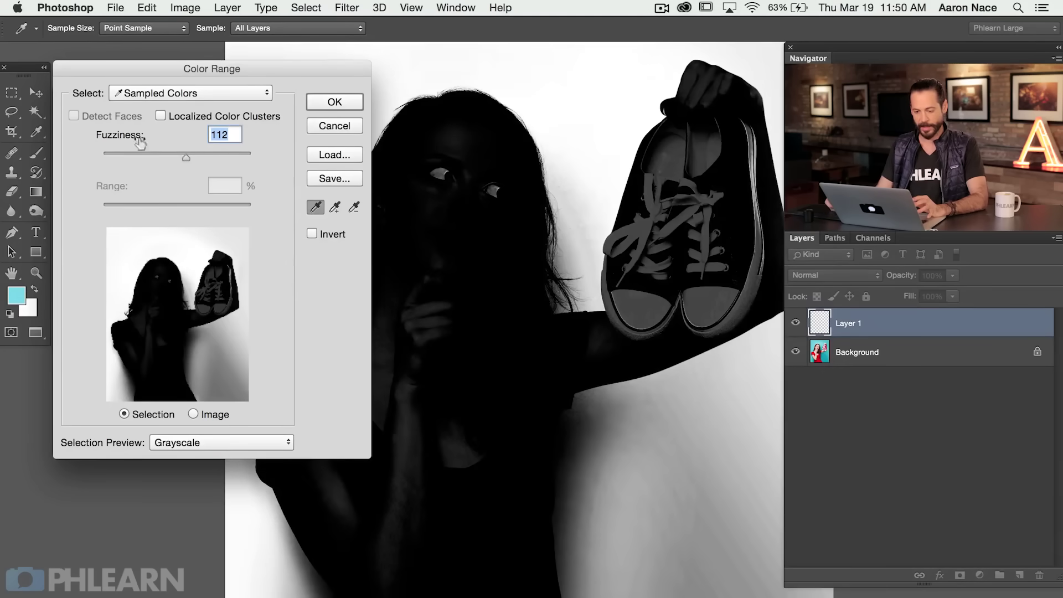
{"action": "left_click", "coordinate": [164, 155]}
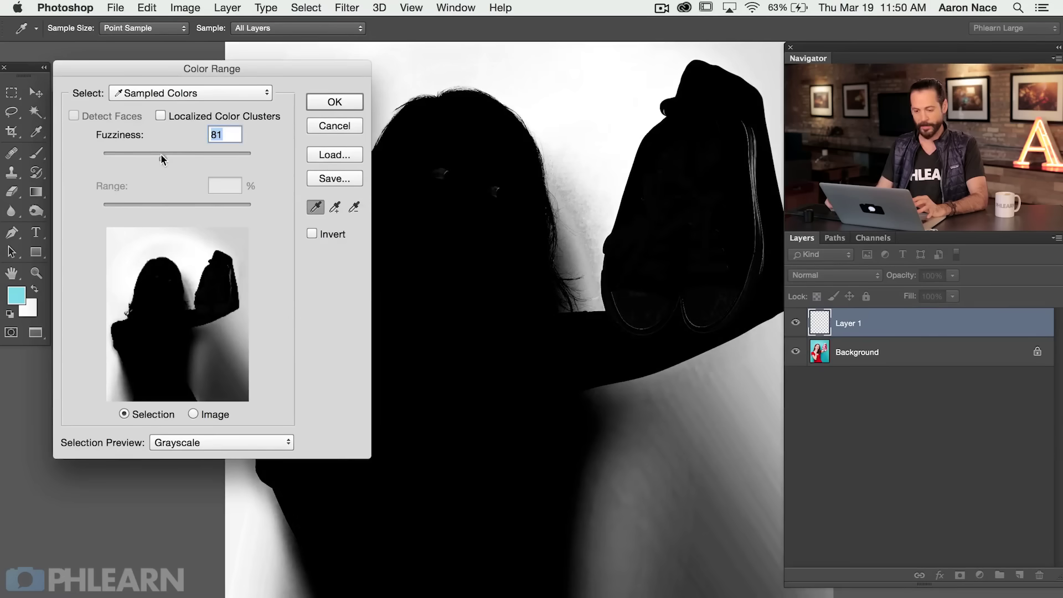
{"action": "left_click_drag", "start_coordinate": [160, 154], "coordinate": [157, 153]}
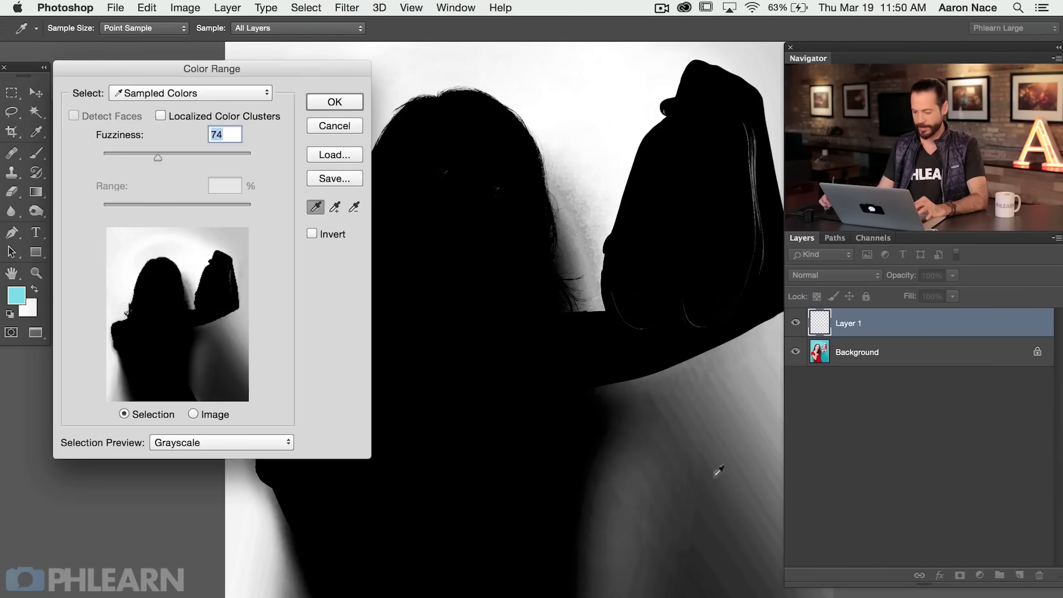
{"action": "left_click", "coordinate": [736, 458]}
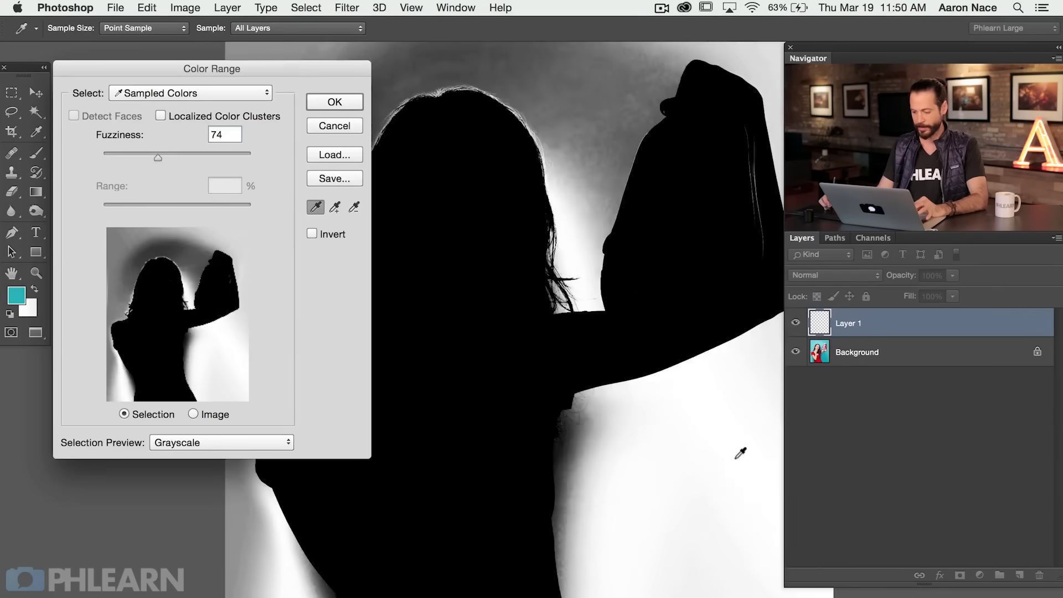
{"action": "left_click", "coordinate": [734, 456]}
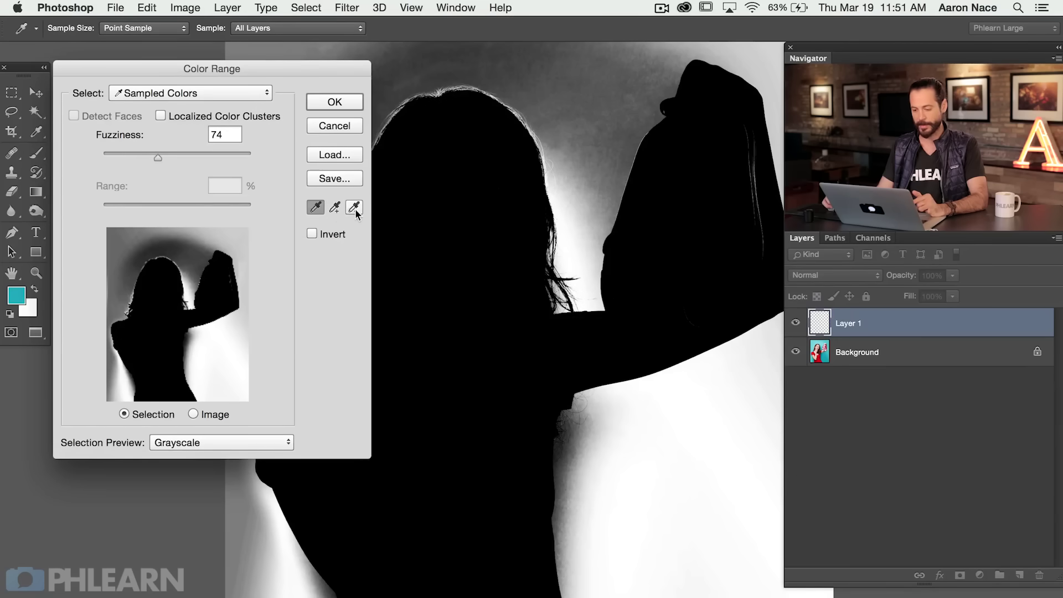
Add the grey upper backdrop, shoulder shadows and top edge to the selection with Add to Sample.
{"action": "left_click", "coordinate": [336, 207]}
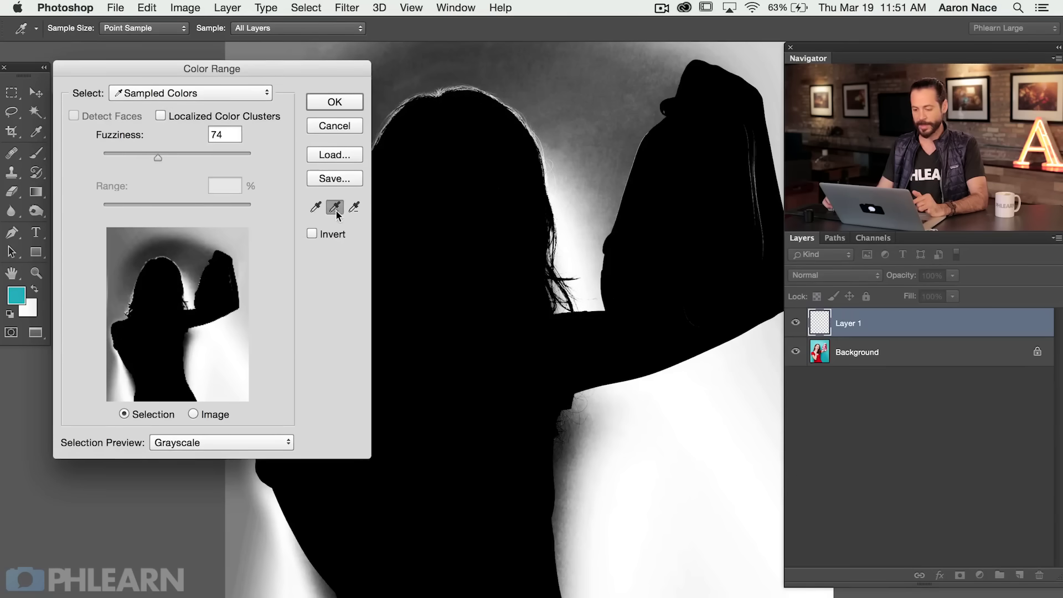
{"action": "left_click", "coordinate": [613, 95]}
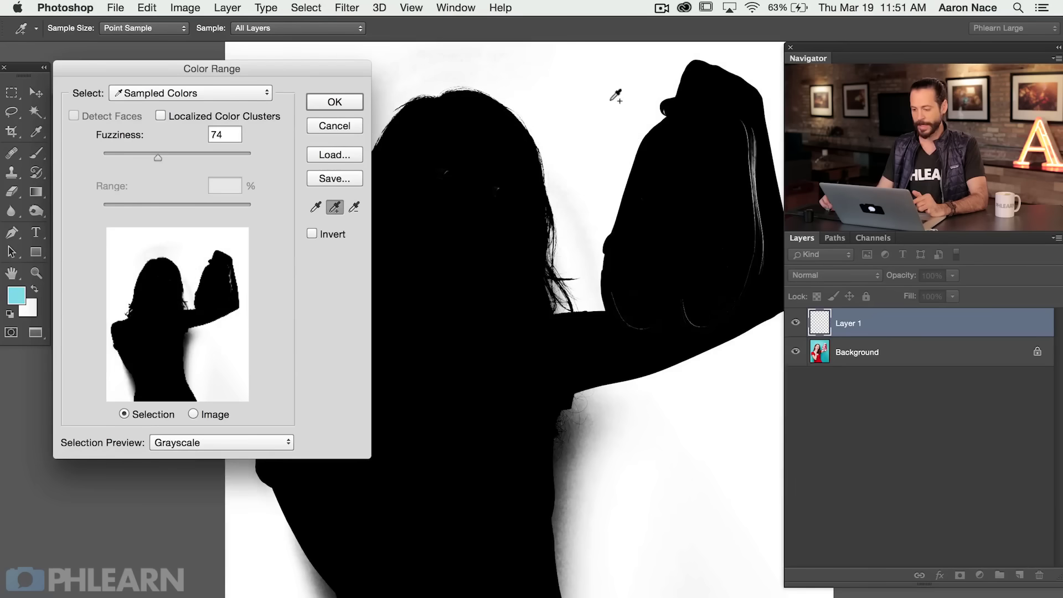
{"action": "left_click", "coordinate": [591, 448]}
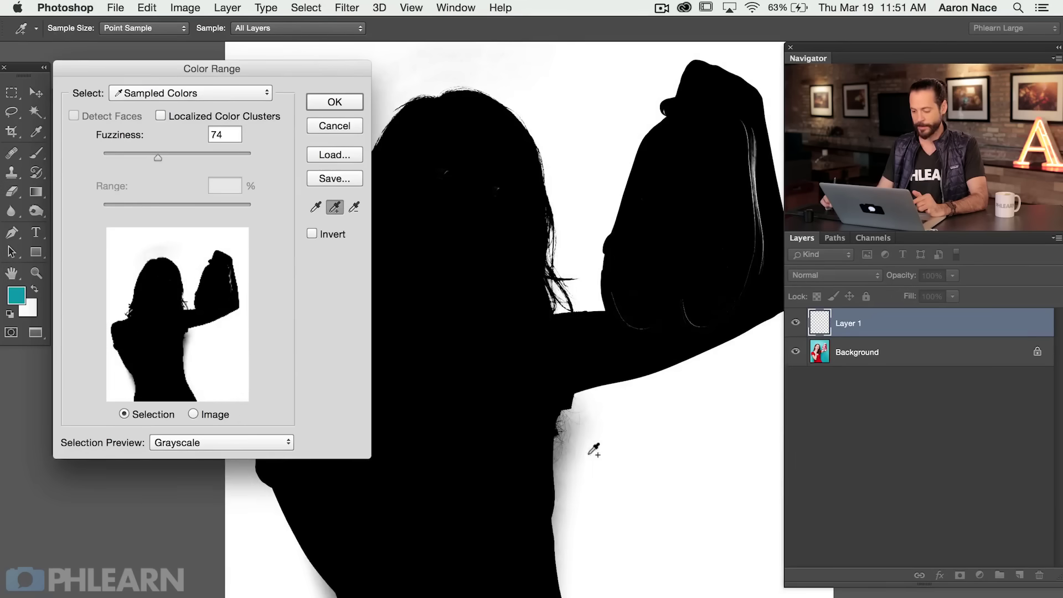
{"action": "left_click", "coordinate": [585, 445]}
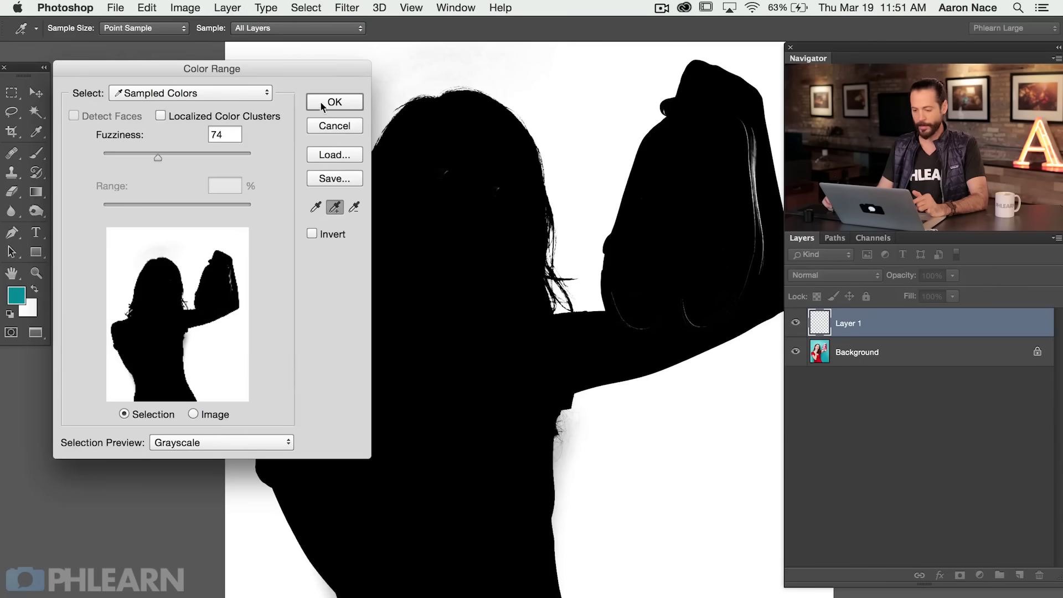
{"action": "left_click_drag", "start_coordinate": [332, 69], "coordinate": [403, 139]}
{"action": "left_click", "coordinate": [451, 64]}
{"action": "left_click_drag", "start_coordinate": [646, 467], "coordinate": [571, 470]}
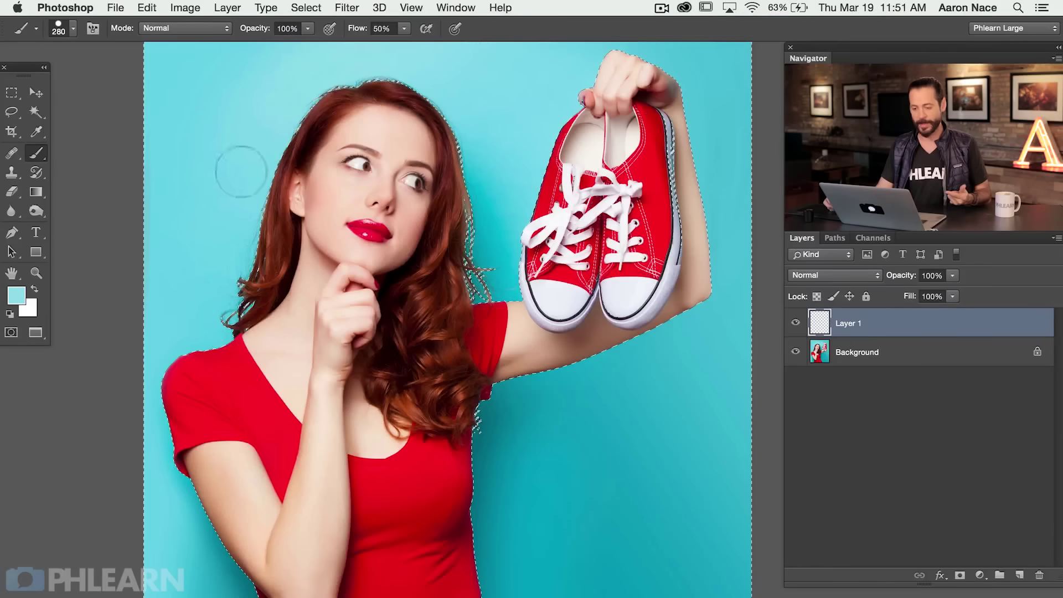
Create a Hue/Saturation 1 adjustment layer from Layer > New Adjustment Layer, masked to the backdrop.
{"action": "left_click", "coordinate": [227, 7]}
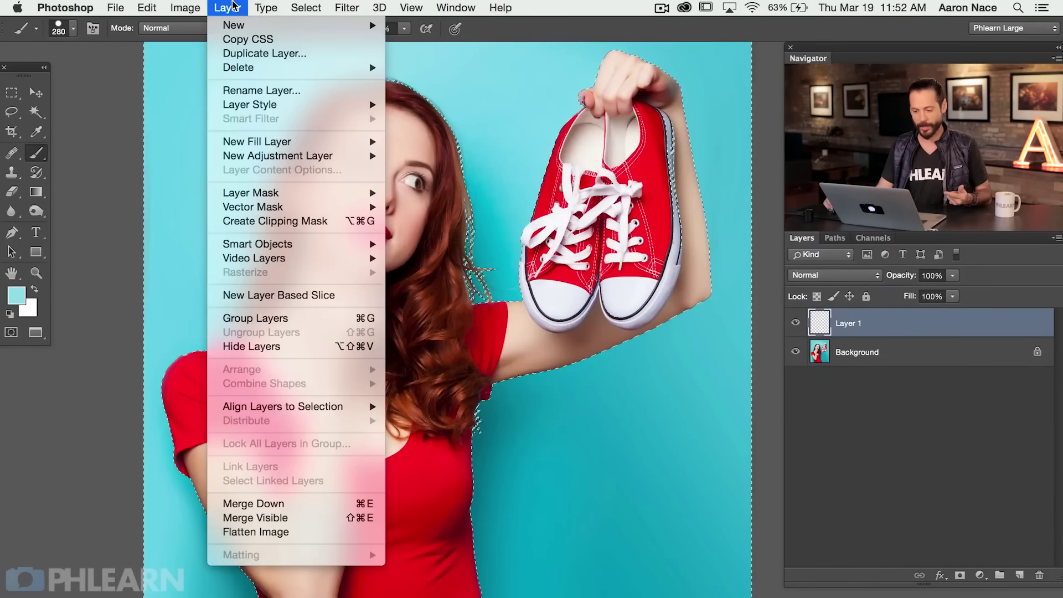
{"action": "mouse_move", "coordinate": [319, 160]}
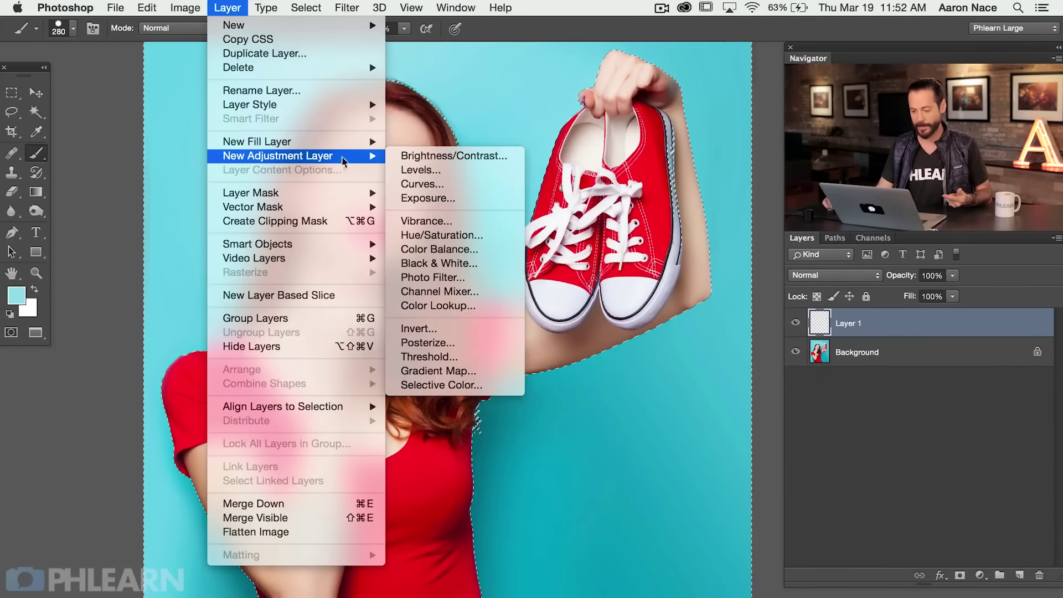
{"action": "left_click", "coordinate": [496, 242]}
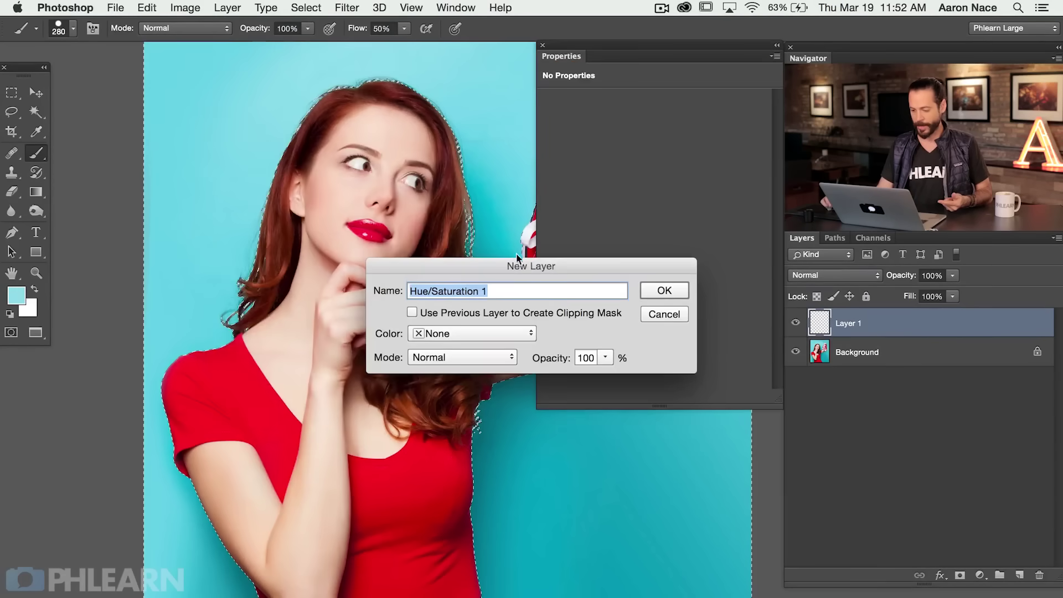
{"action": "left_click", "coordinate": [665, 293]}
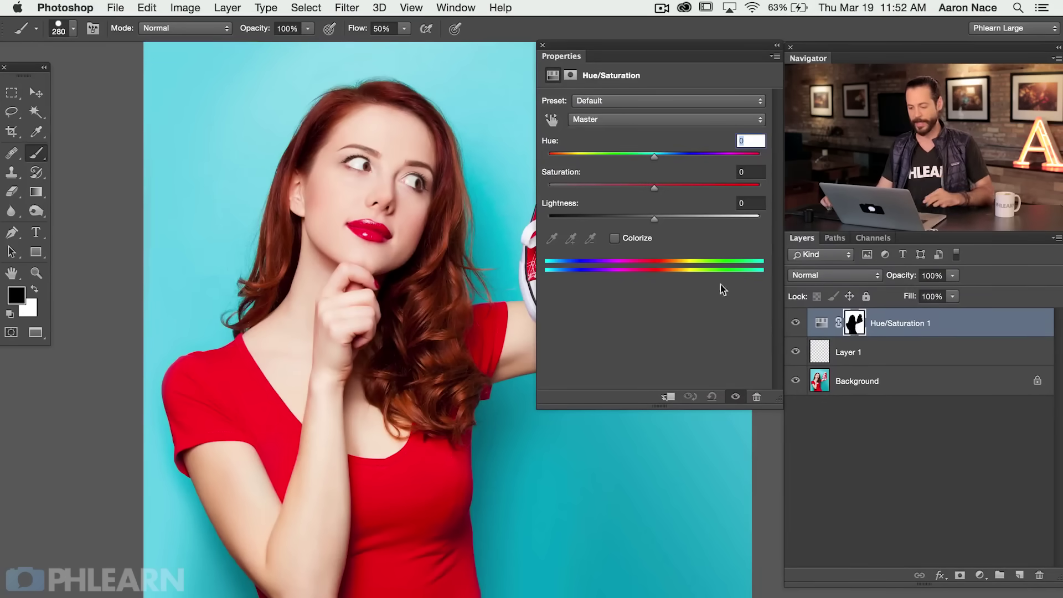
Set Hue to about -24 and Saturation to 0 so the backdrop turns mint green.
{"action": "scroll", "coordinate": [387, 333], "scroll_direction": "right", "scroll_amount": 3}
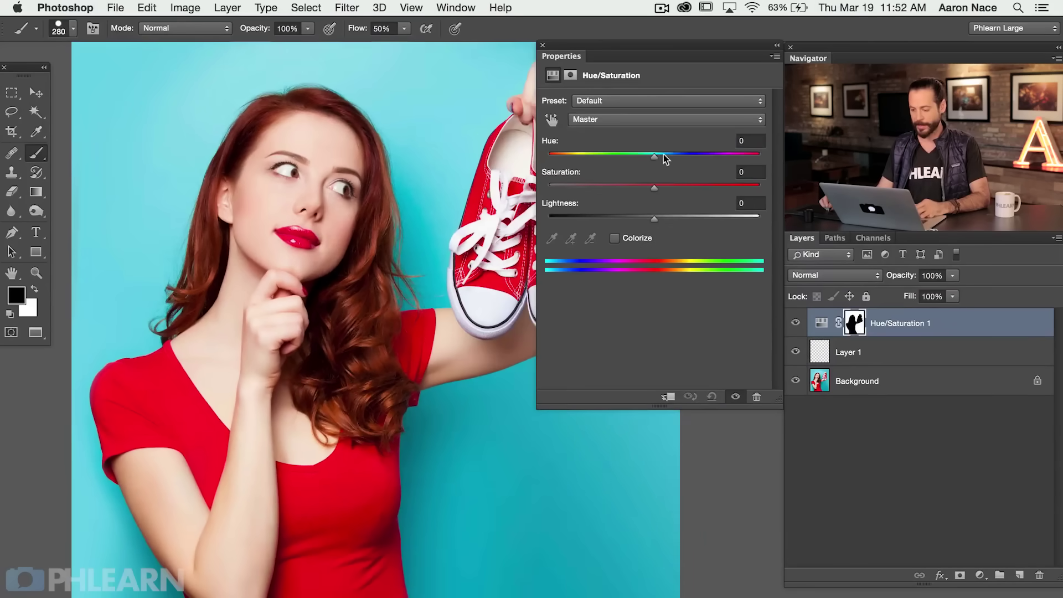
{"action": "mouse_move", "coordinate": [664, 156]}
{"action": "left_mouse_down"}
{"action": "mouse_move", "coordinate": [677, 156]}
{"action": "mouse_move", "coordinate": [596, 158]}
{"action": "mouse_move", "coordinate": [680, 160]}
{"action": "left_mouse_up"}
{"action": "left_click", "coordinate": [620, 158]}
{"action": "left_click_drag", "start_coordinate": [633, 186], "coordinate": [548, 187]}
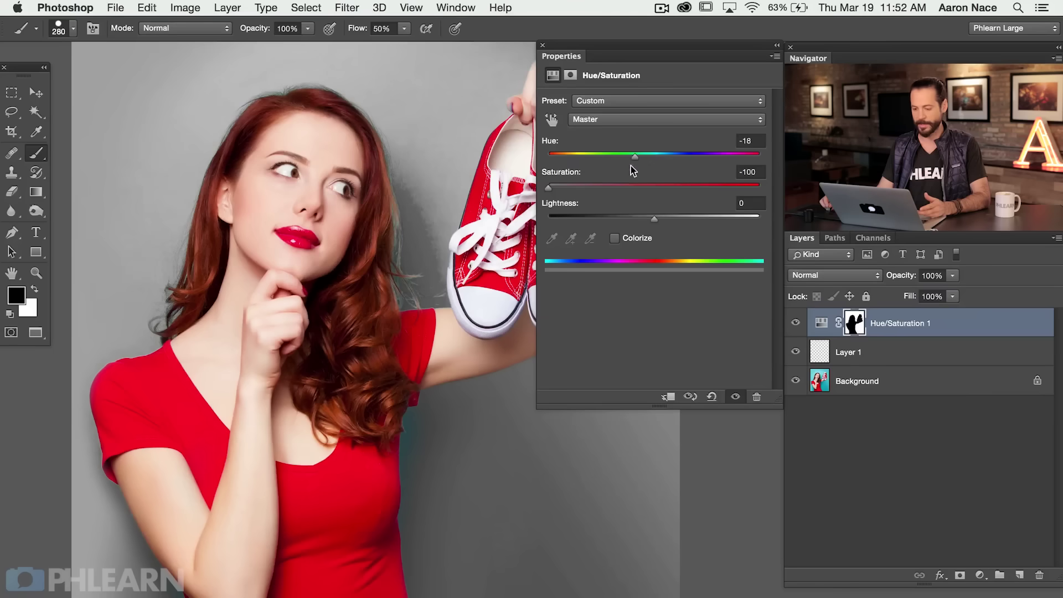
{"action": "left_click", "coordinate": [733, 188]}
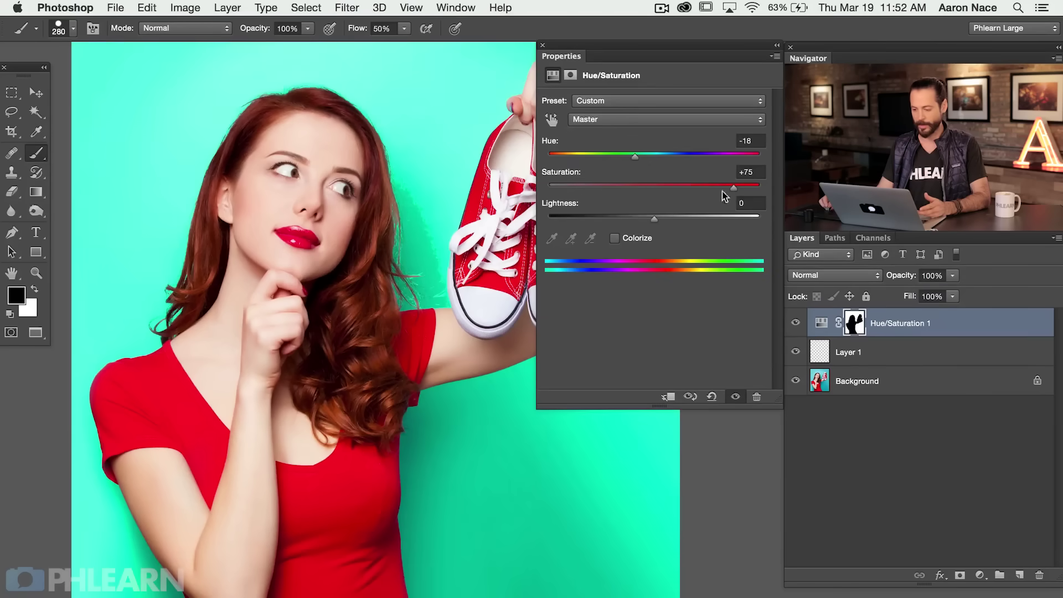
{"action": "left_click", "coordinate": [653, 186]}
{"action": "mouse_move", "coordinate": [641, 157]}
{"action": "left_mouse_down"}
{"action": "mouse_move", "coordinate": [685, 159]}
{"action": "mouse_move", "coordinate": [615, 159]}
{"action": "mouse_move", "coordinate": [691, 158]}
{"action": "mouse_move", "coordinate": [632, 160]}
{"action": "left_mouse_up"}
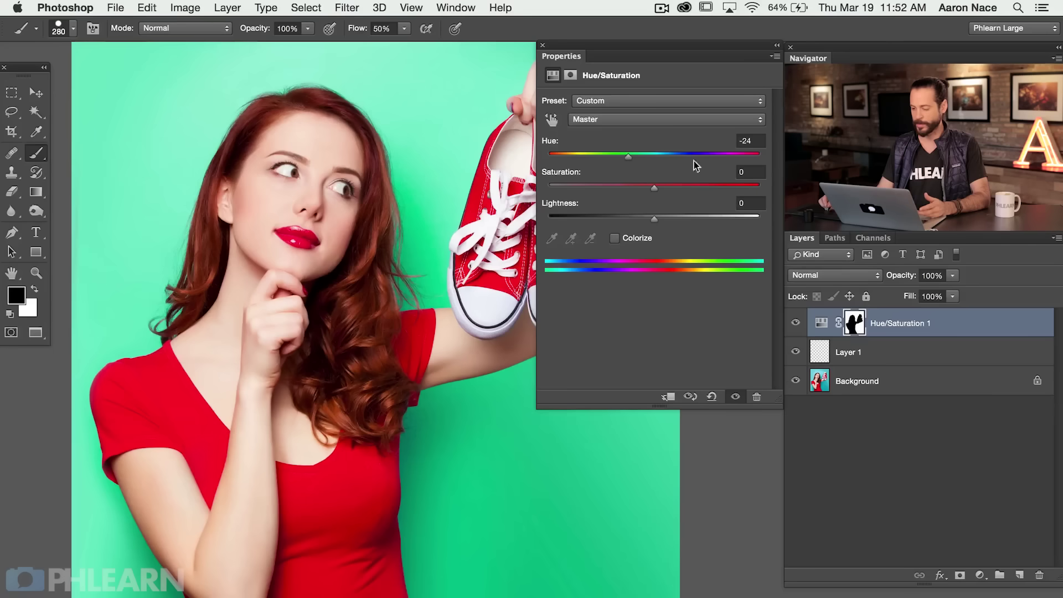
Close Properties and toggle Hue/Saturation 1 visibility to compare green against the original cyan.
{"action": "left_click", "coordinate": [542, 46]}
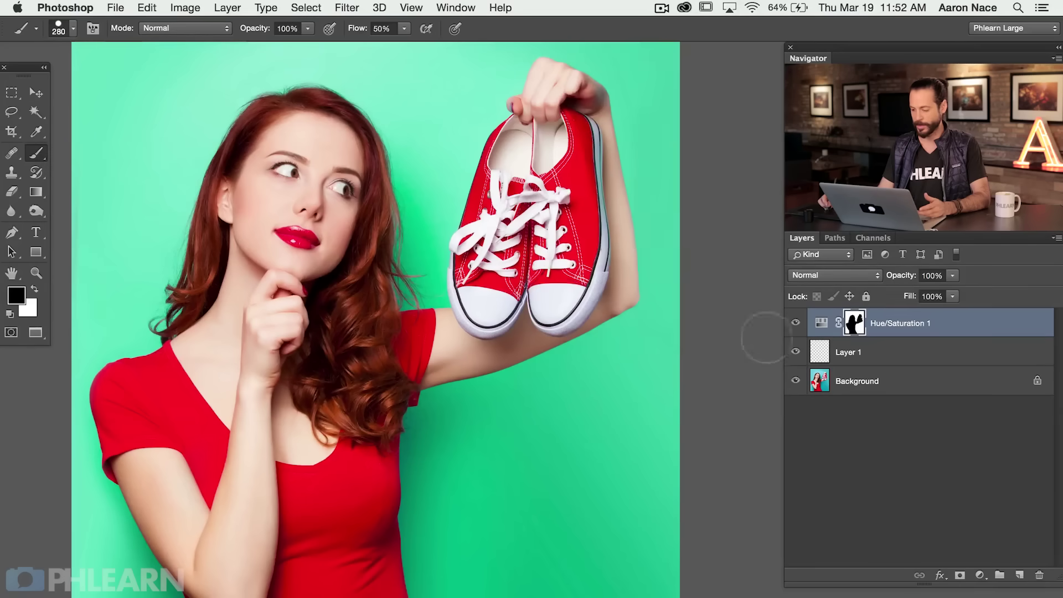
{"action": "left_click", "coordinate": [795, 322]}
{"action": "left_click", "coordinate": [795, 322]}
{"action": "left_click", "coordinate": [795, 322]}
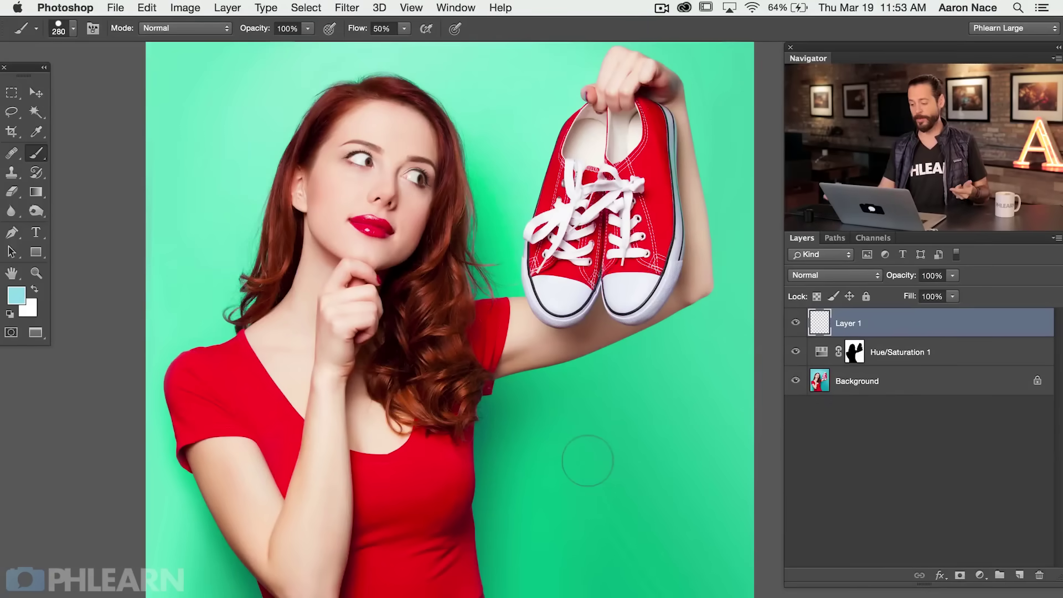
Open Color Range, sample the red sneakers and widen Fuzziness to 117.
{"action": "left_click", "coordinate": [304, 8]}
{"action": "left_click", "coordinate": [332, 154]}
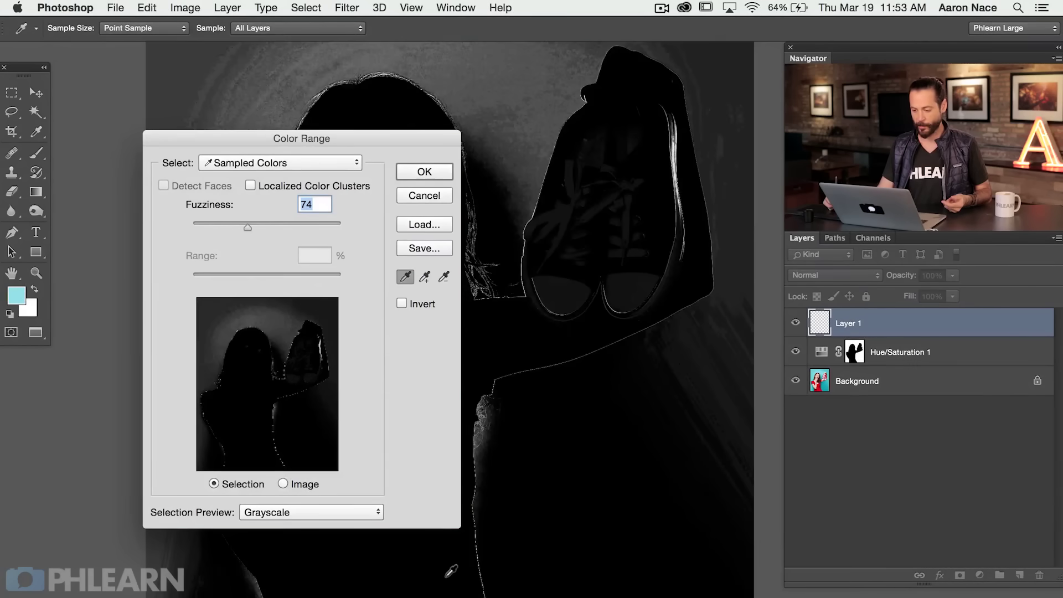
{"action": "left_click", "coordinate": [453, 570]}
{"action": "left_click_drag", "start_coordinate": [399, 137], "coordinate": [263, 131]}
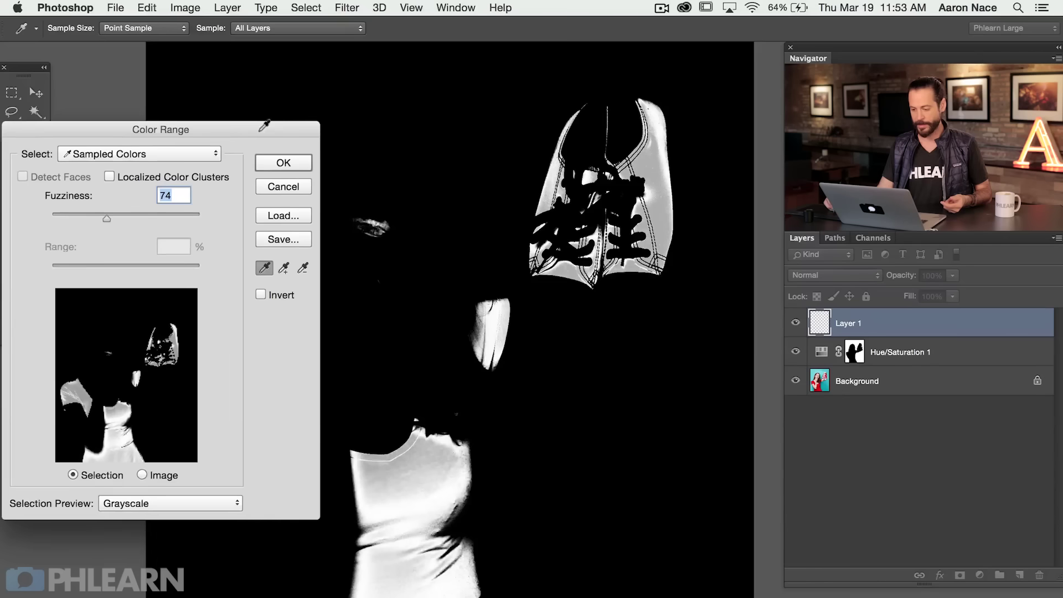
{"action": "left_click", "coordinate": [651, 158]}
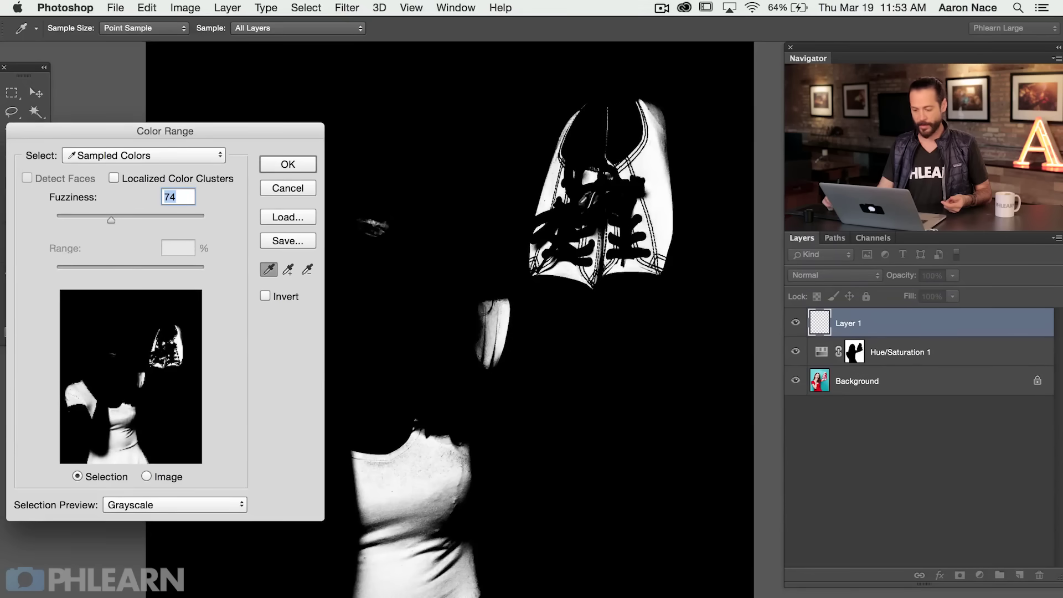
{"action": "left_click_drag", "start_coordinate": [120, 220], "coordinate": [151, 222]}
Add the shirt's reds, shoulder shadows and lips, set Fuzziness to 150, and confirm.
{"action": "left_click", "coordinate": [288, 269]}
{"action": "left_click", "coordinate": [416, 529]}
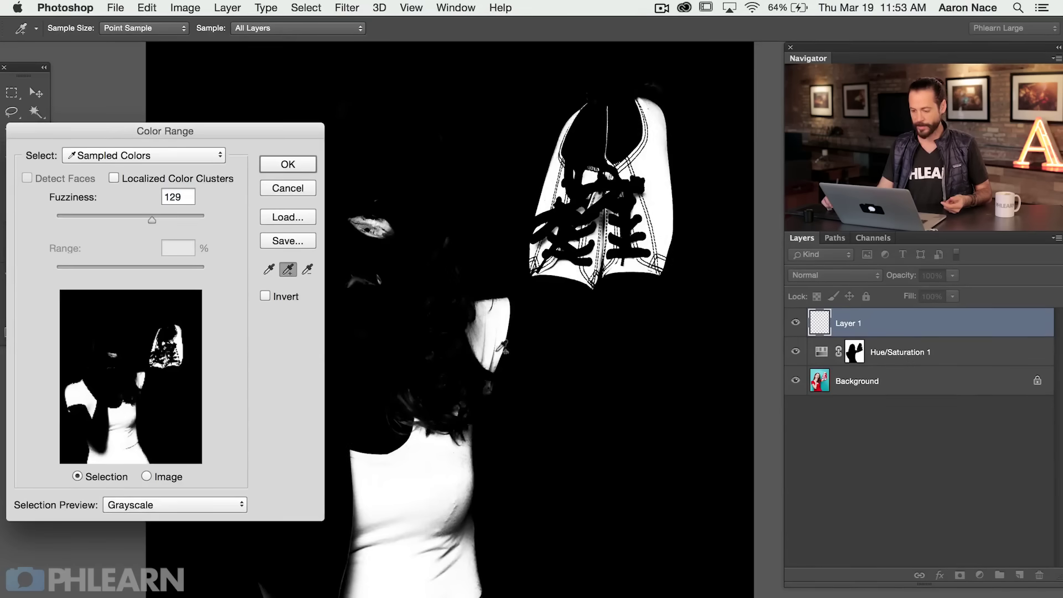
{"action": "left_click", "coordinate": [483, 337]}
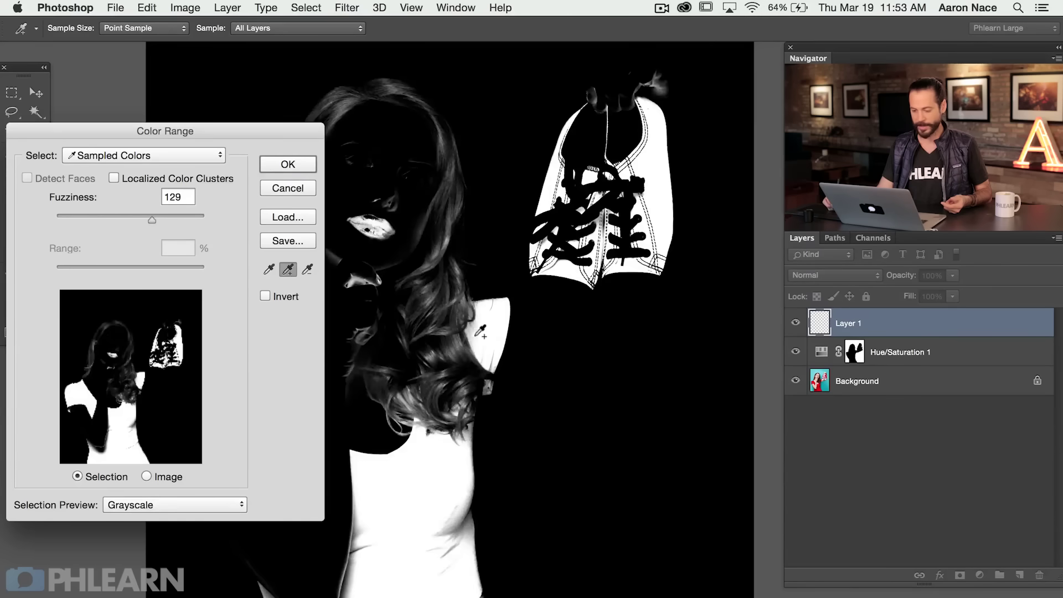
{"action": "left_click_drag", "start_coordinate": [167, 217], "coordinate": [169, 217]}
{"action": "left_click", "coordinate": [386, 227]}
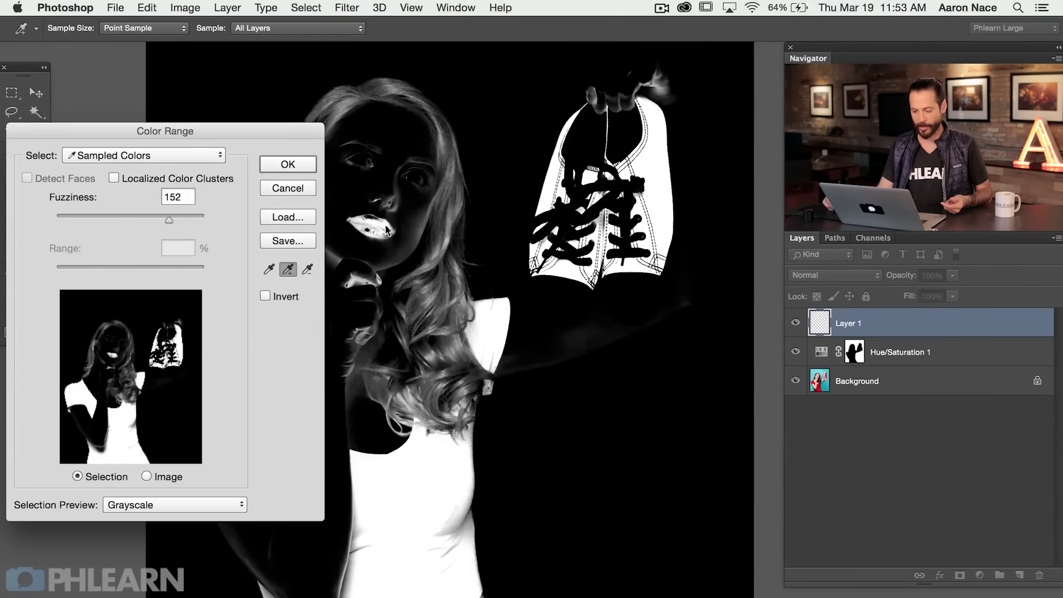
{"action": "left_click", "coordinate": [163, 216]}
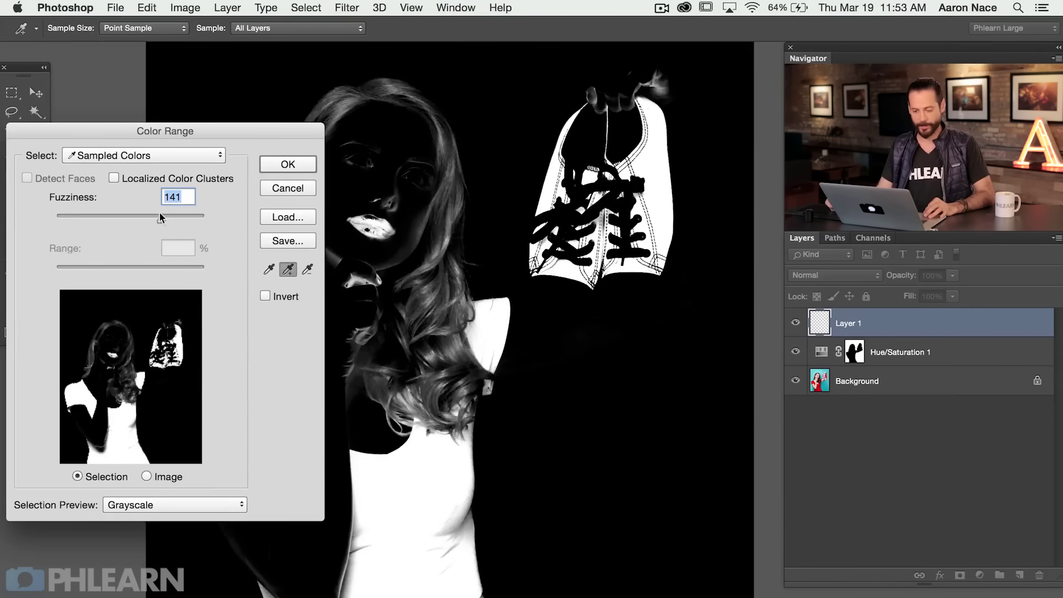
{"action": "left_click_drag", "start_coordinate": [159, 215], "coordinate": [168, 219]}
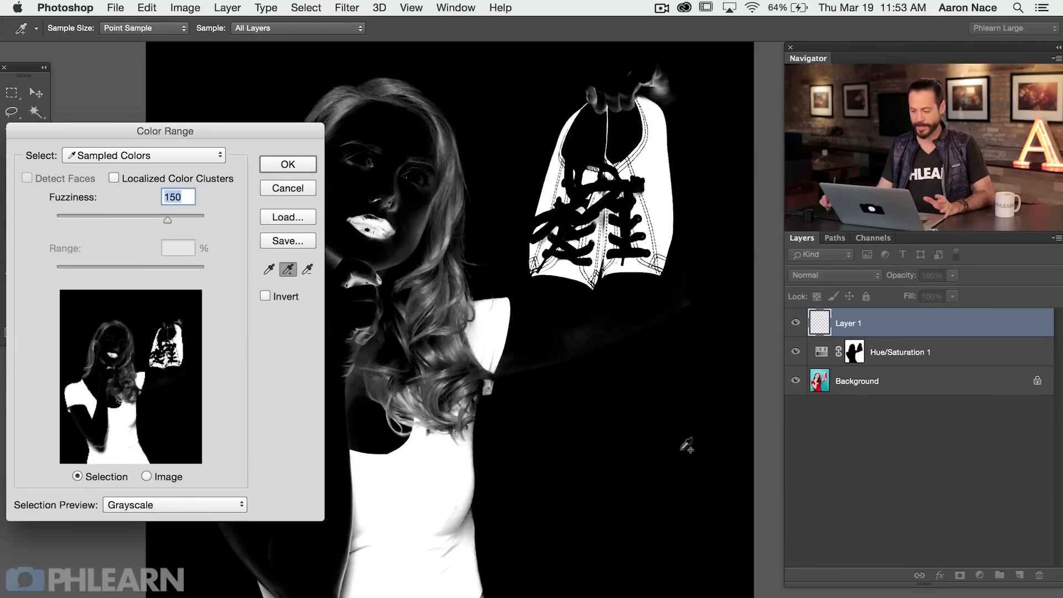
{"action": "left_click", "coordinate": [288, 164]}
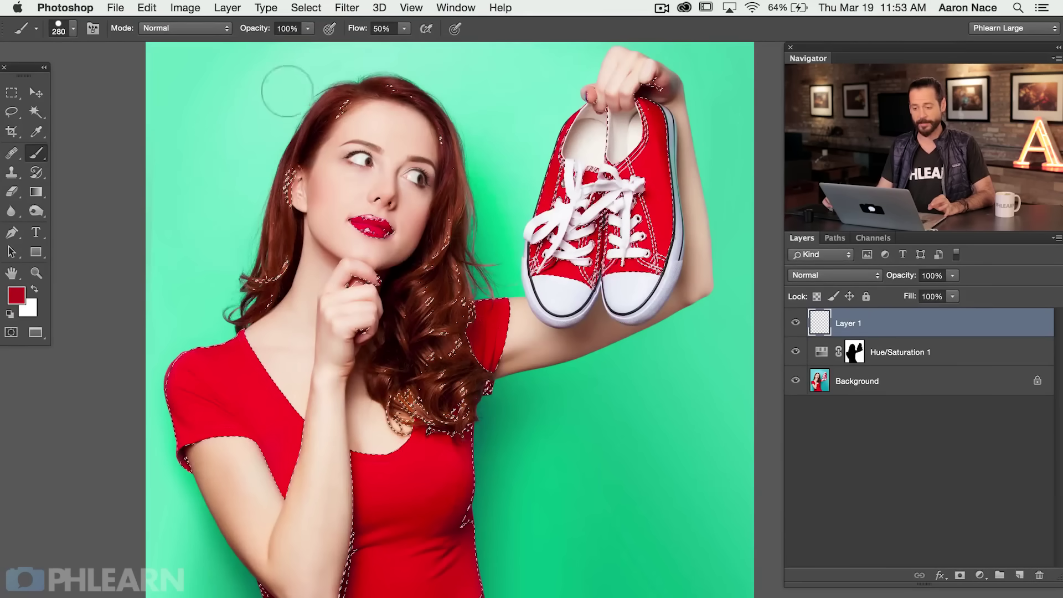
Add a Hue/Saturation 2 layer and shift Hue to about -24, making the reds magenta.
{"action": "left_click", "coordinate": [227, 8]}
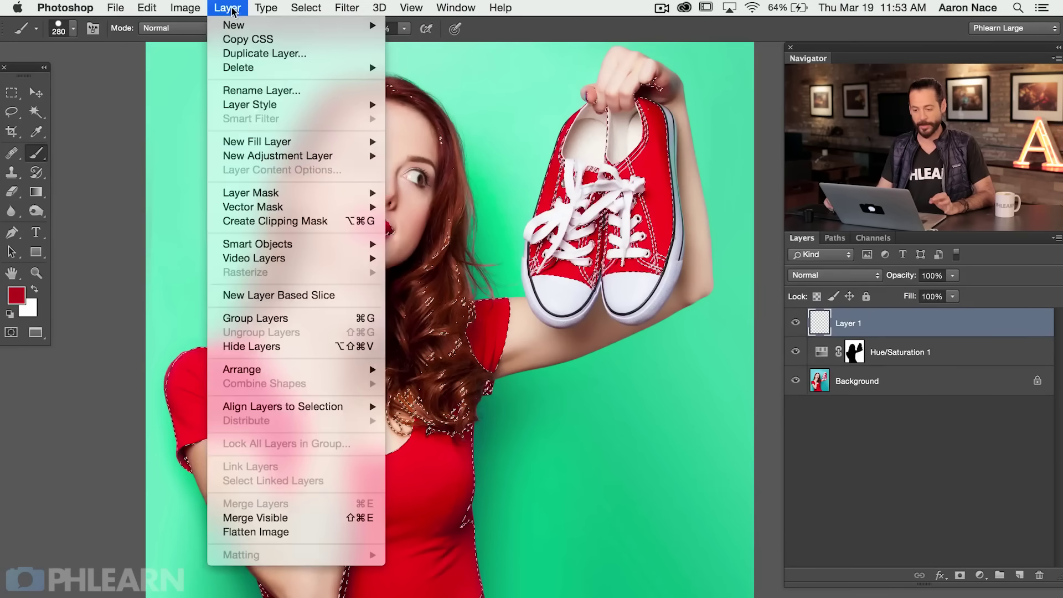
{"action": "mouse_move", "coordinate": [306, 157]}
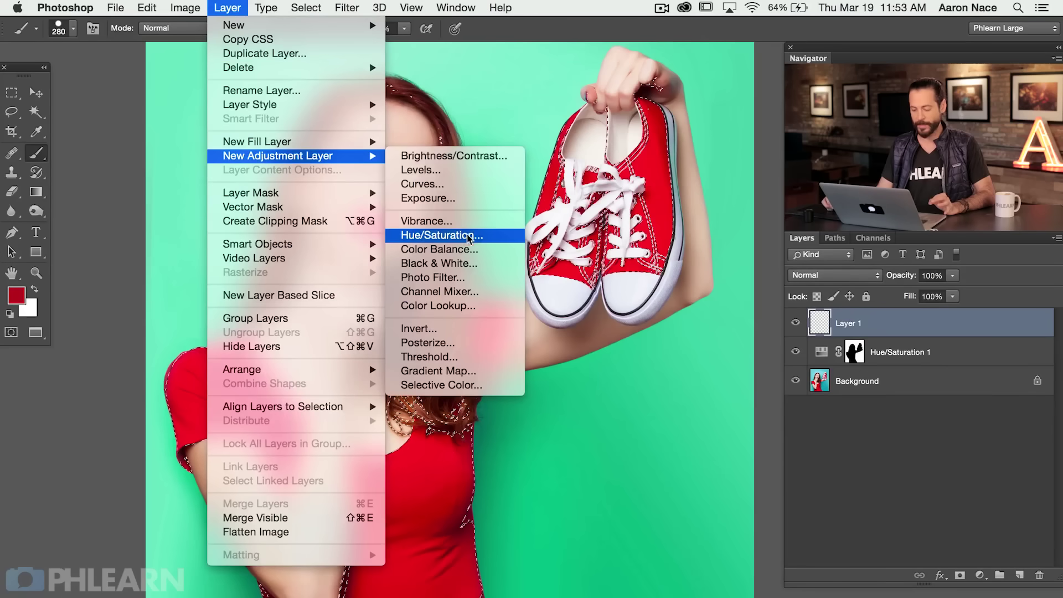
{"action": "left_click", "coordinate": [483, 237]}
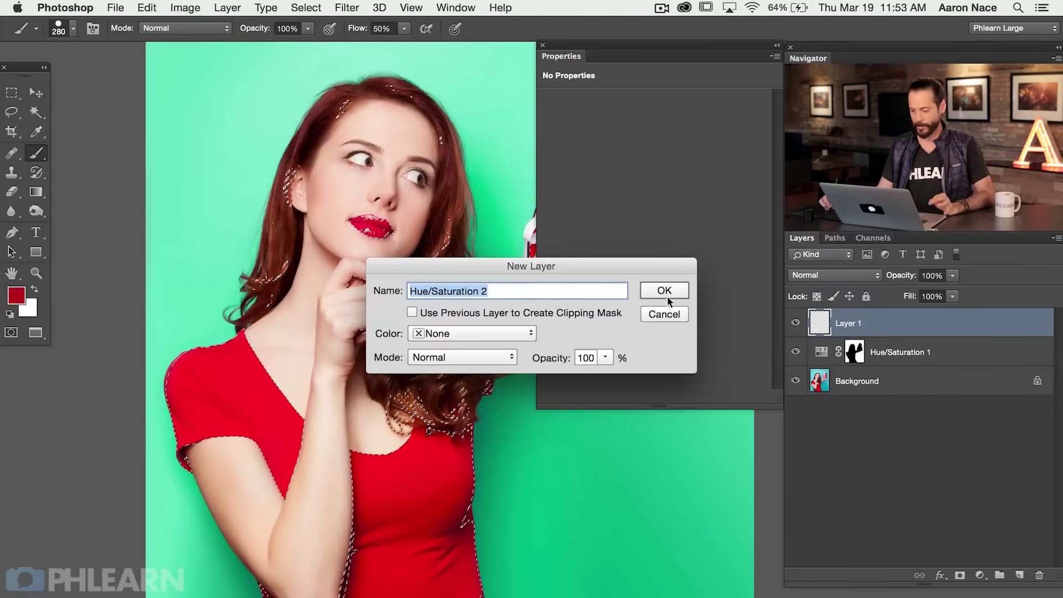
{"action": "left_click", "coordinate": [666, 296]}
{"action": "left_click", "coordinate": [641, 156]}
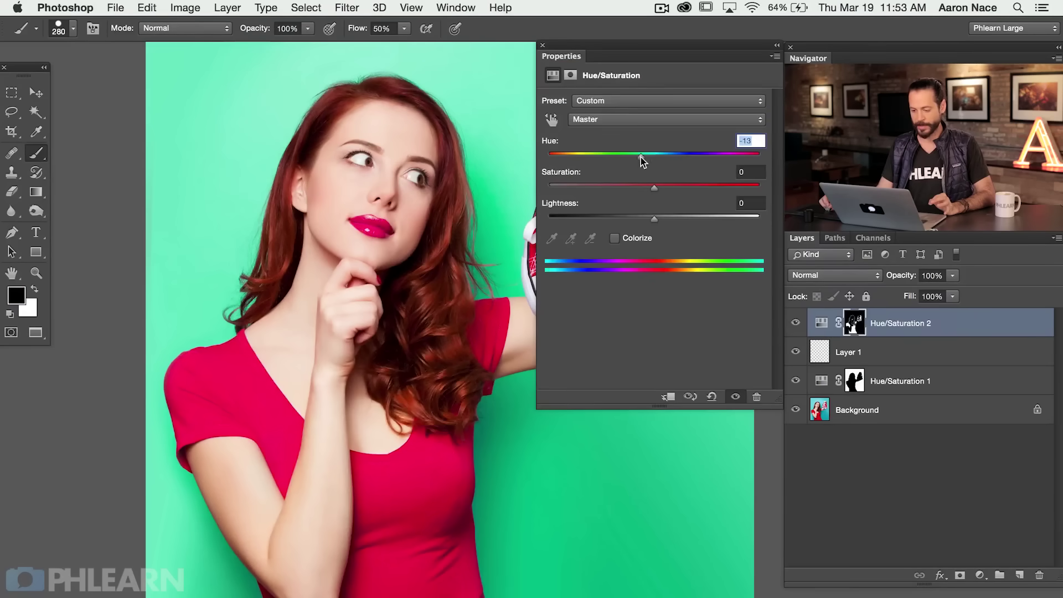
{"action": "mouse_move", "coordinate": [629, 155]}
{"action": "left_mouse_down"}
{"action": "mouse_move", "coordinate": [714, 159]}
{"action": "mouse_move", "coordinate": [619, 160]}
{"action": "left_mouse_up"}
Close Properties and delete the empty Layer 1.
{"action": "left_click", "coordinate": [541, 47]}
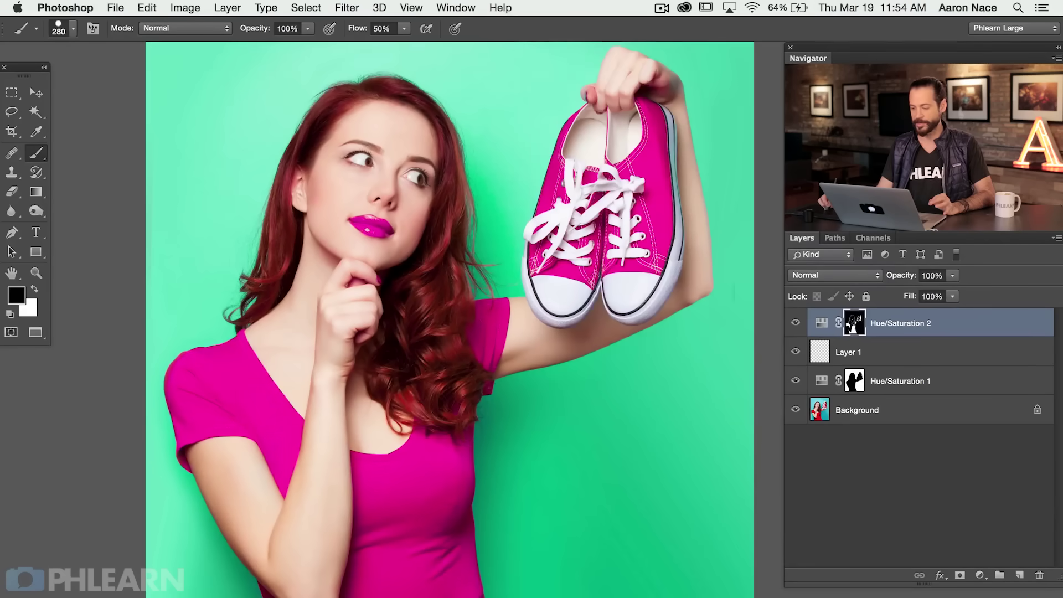
{"action": "left_click", "coordinate": [889, 354]}
{"action": "key", "text": "BackSpace"}
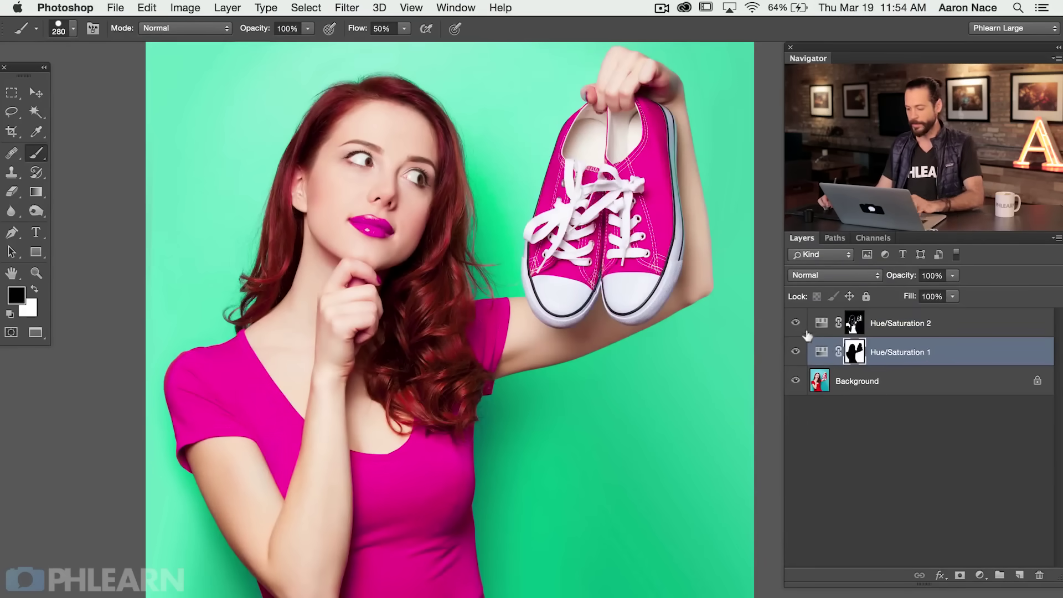
Toggle both Hue/Saturation layers off and on to compare against the original colours, then pan to the sneakers.
{"action": "left_click", "coordinate": [795, 323]}
{"action": "left_click", "coordinate": [796, 352]}
{"action": "left_click", "coordinate": [793, 352]}
{"action": "left_click", "coordinate": [793, 352]}
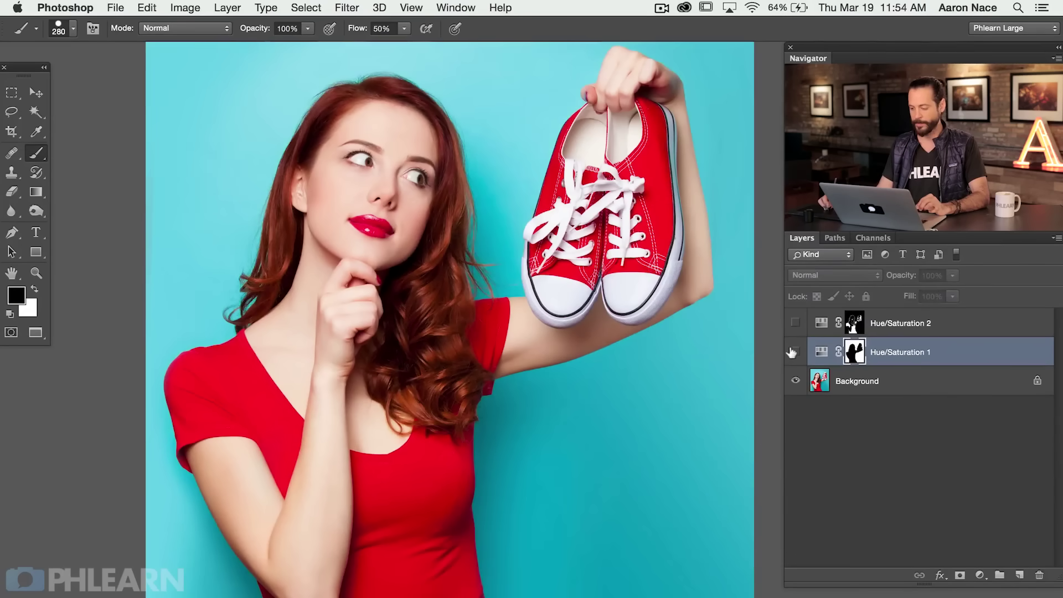
{"action": "left_click", "coordinate": [793, 352]}
{"action": "left_click", "coordinate": [789, 324]}
{"action": "left_click", "coordinate": [793, 323]}
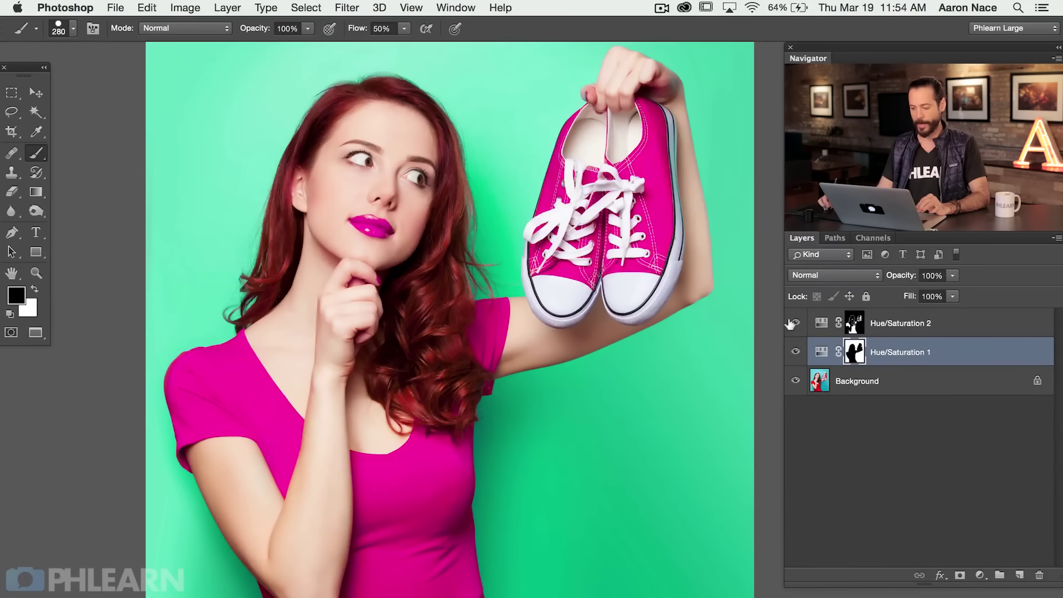
{"action": "left_click", "coordinate": [793, 324]}
{"action": "left_click", "coordinate": [793, 323]}
{"action": "left_click_drag", "start_coordinate": [655, 421], "coordinate": [641, 425]}
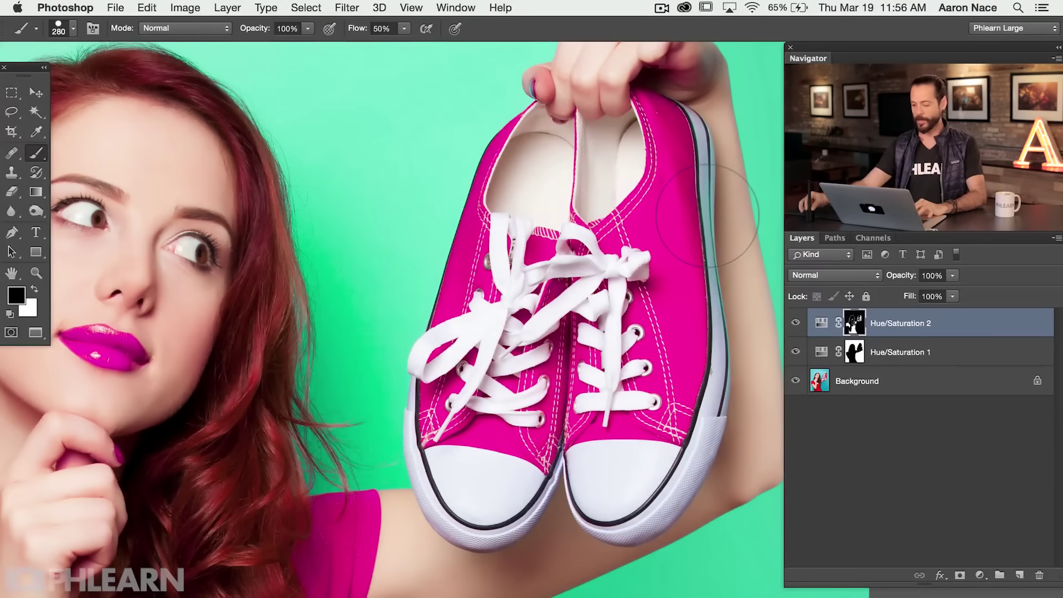
{"action": "left_click", "coordinate": [795, 322]}
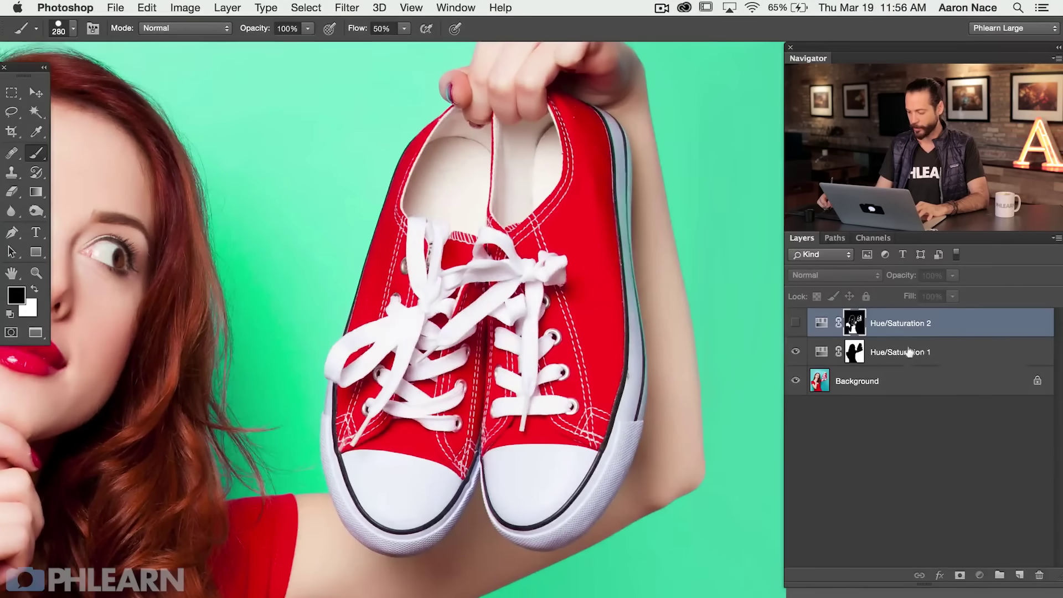
{"action": "left_click", "coordinate": [908, 352]}
{"action": "left_click", "coordinate": [794, 352]}
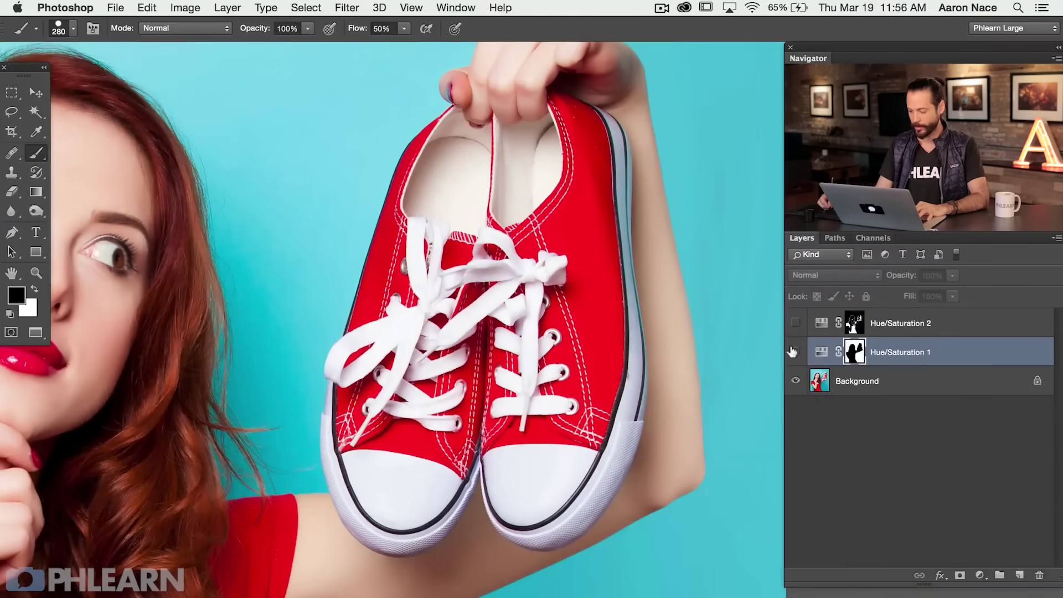
{"action": "left_click", "coordinate": [793, 353]}
{"action": "left_click", "coordinate": [794, 351]}
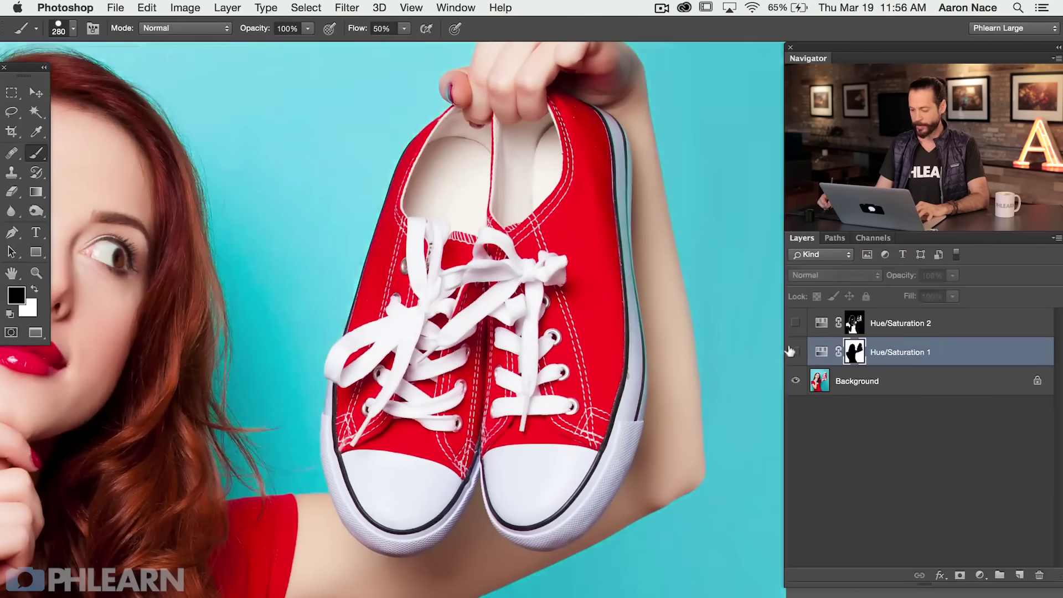
{"action": "left_click", "coordinate": [795, 352]}
{"action": "key", "text": "super+plus"}
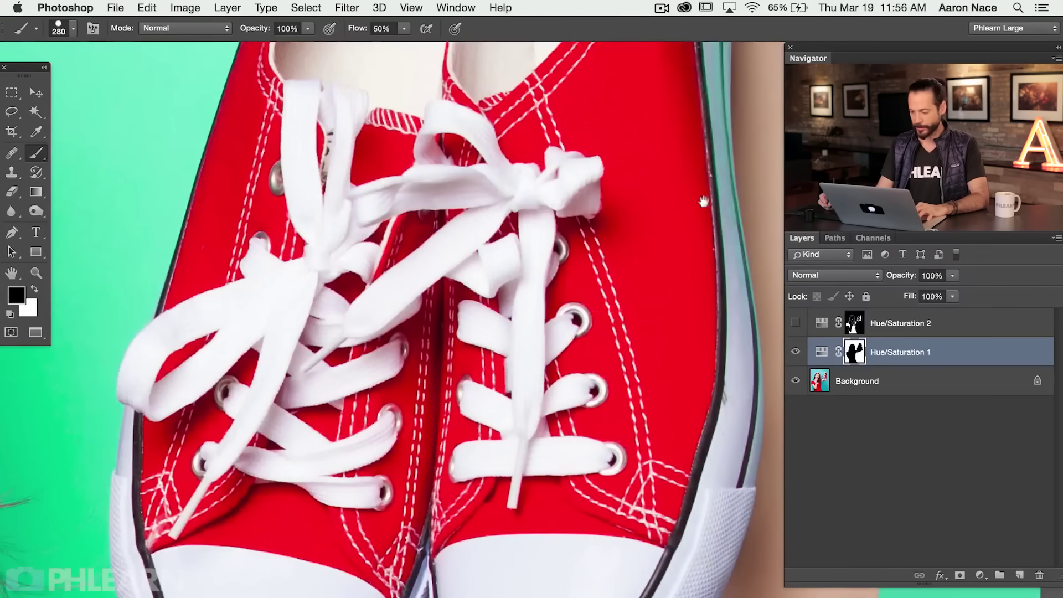
{"action": "left_click_drag", "start_coordinate": [689, 220], "coordinate": [412, 439]}
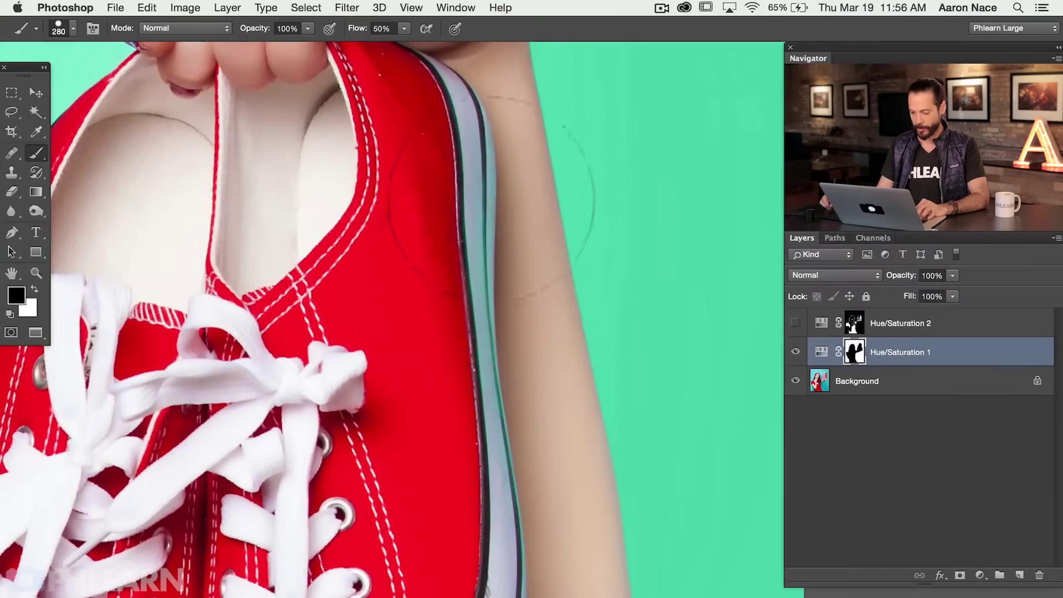
{"action": "left_click", "coordinate": [854, 351], "text": "alt"}
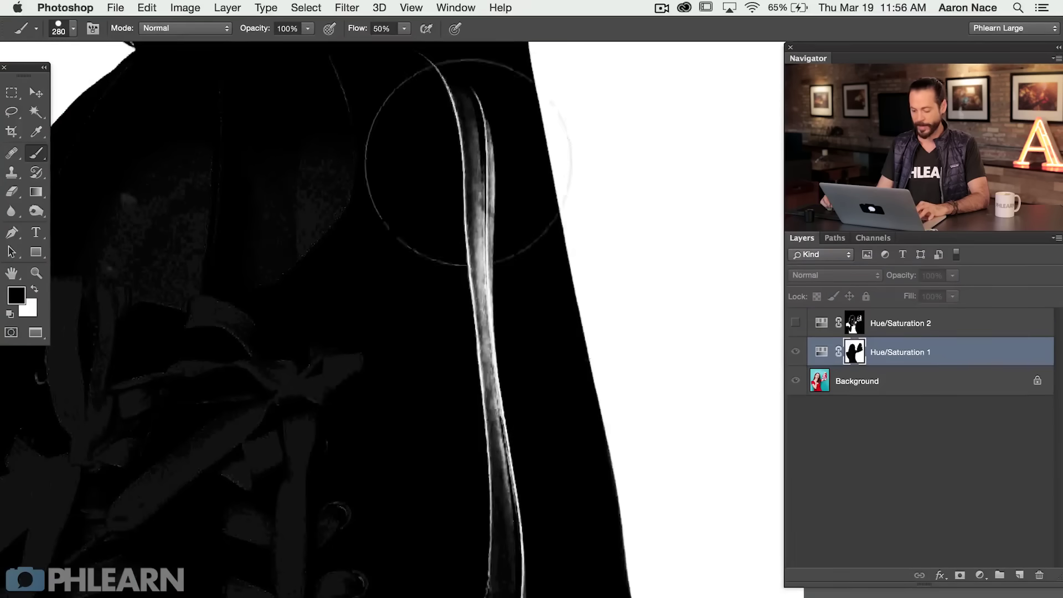
{"action": "key", "text": "super+minus"}
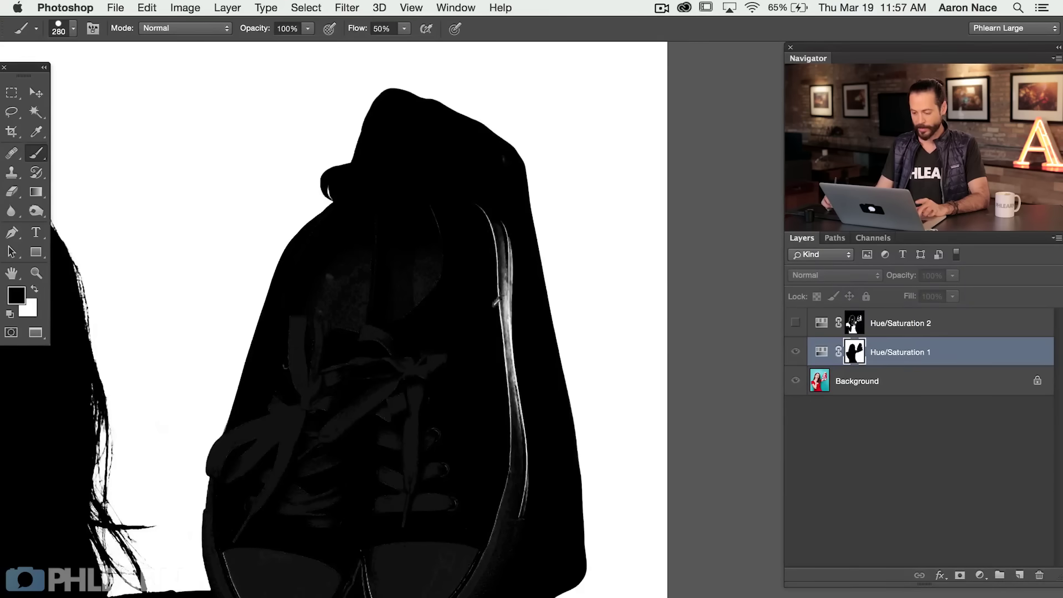
{"action": "scroll", "coordinate": [471, 248], "scroll_direction": "up", "scroll_amount": 2}
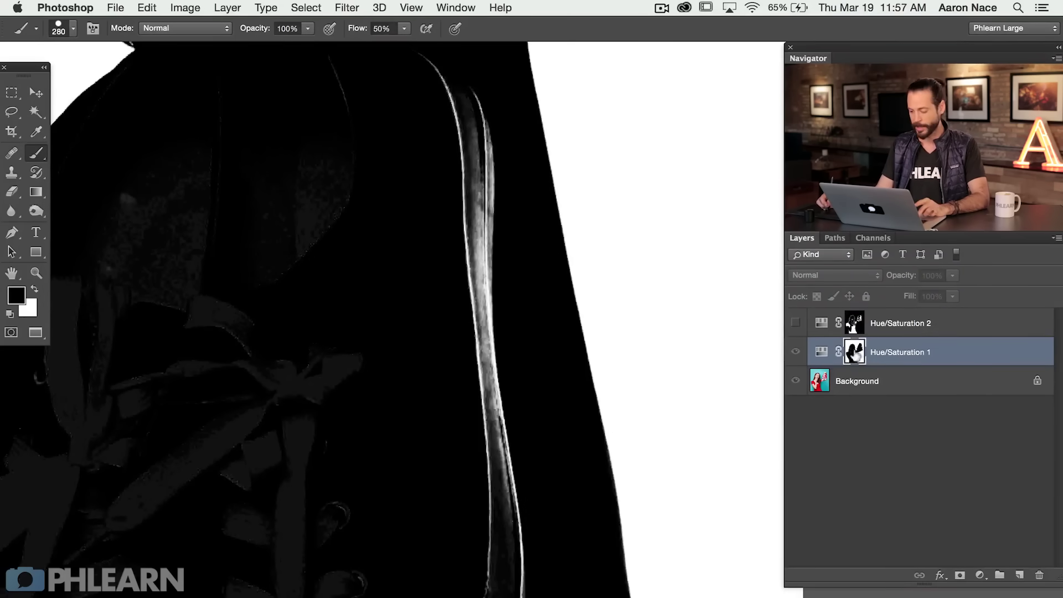
{"action": "left_click", "coordinate": [792, 350]}
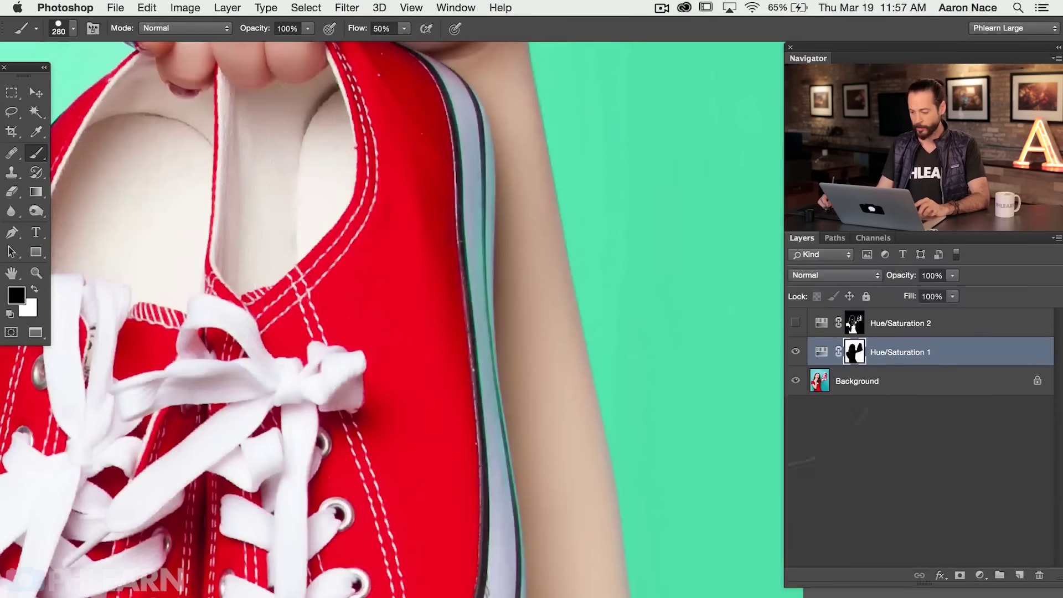
Toggle Hue/Saturation 1 repeatedly to compare mint green with cyan, leaving the green backdrop on.
{"action": "left_click", "coordinate": [794, 352]}
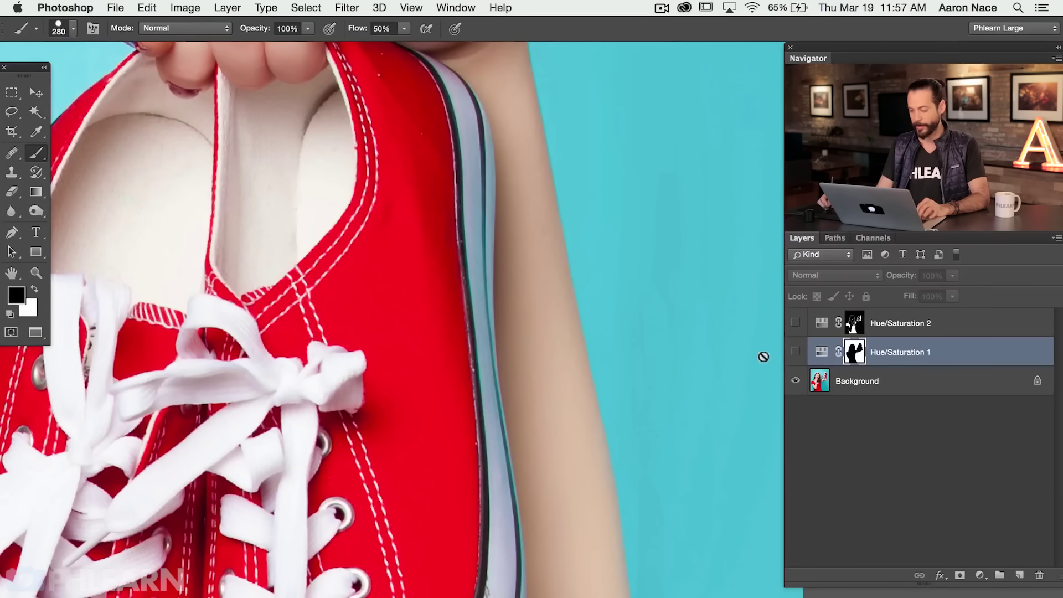
{"action": "left_click", "coordinate": [795, 351]}
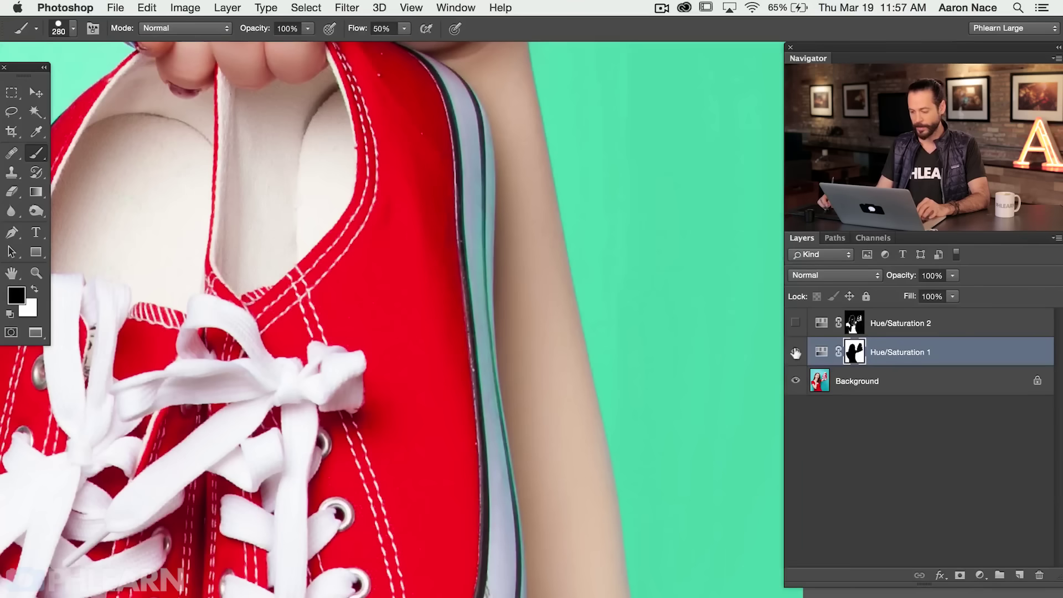
{"action": "left_click", "coordinate": [795, 353]}
{"action": "left_click", "coordinate": [795, 353]}
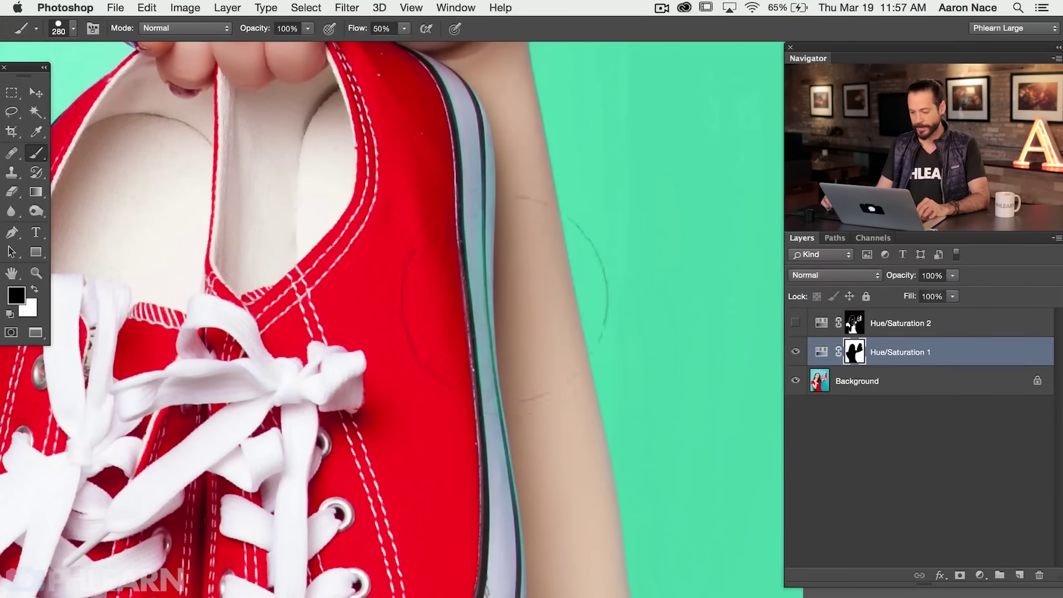
{"action": "left_click", "coordinate": [796, 350]}
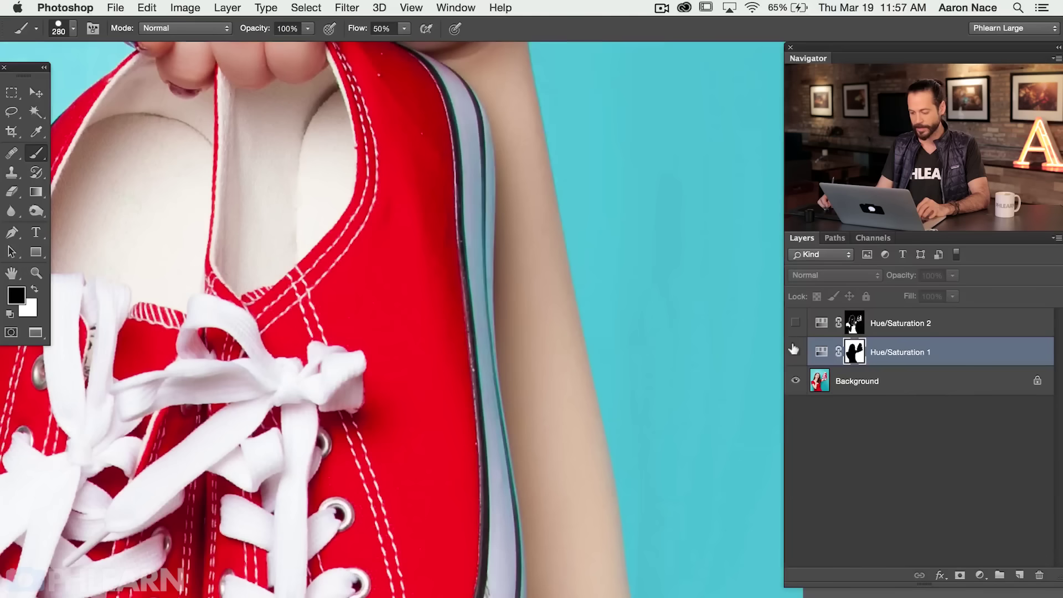
{"action": "left_click", "coordinate": [796, 350]}
{"action": "left_click", "coordinate": [795, 350]}
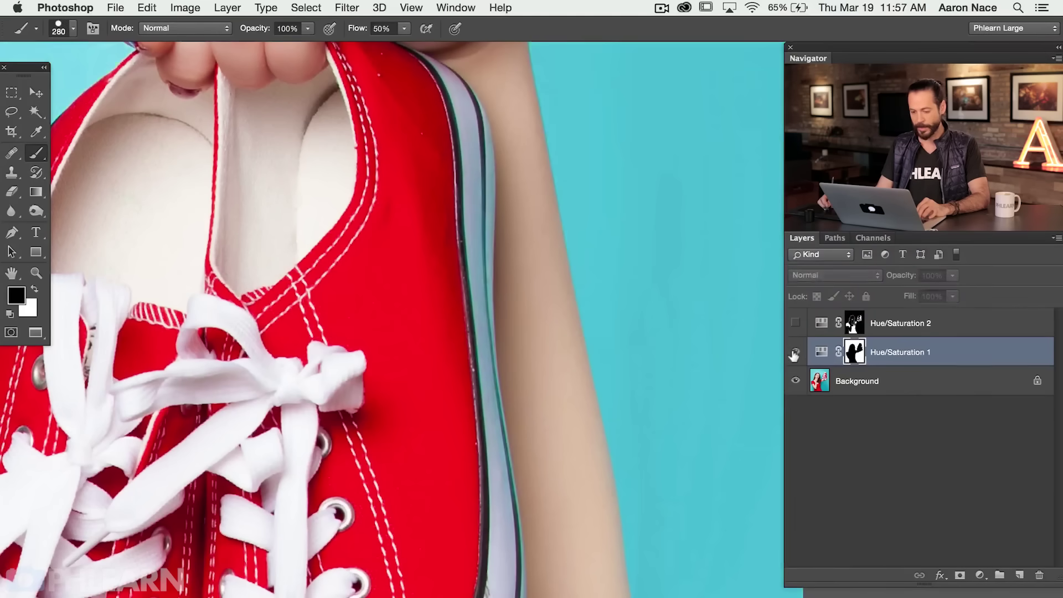
{"action": "left_click", "coordinate": [795, 350]}
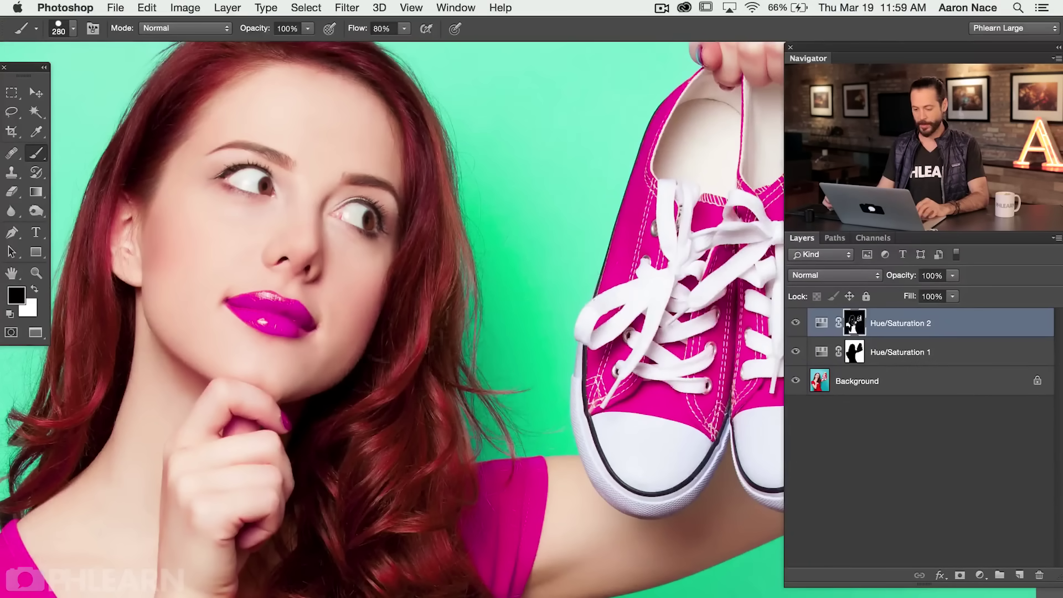
Toggle the magenta recolour off and on, then Option-click Hue/Saturation 2's mask thumbnail to view it alone.
{"action": "left_click", "coordinate": [795, 324]}
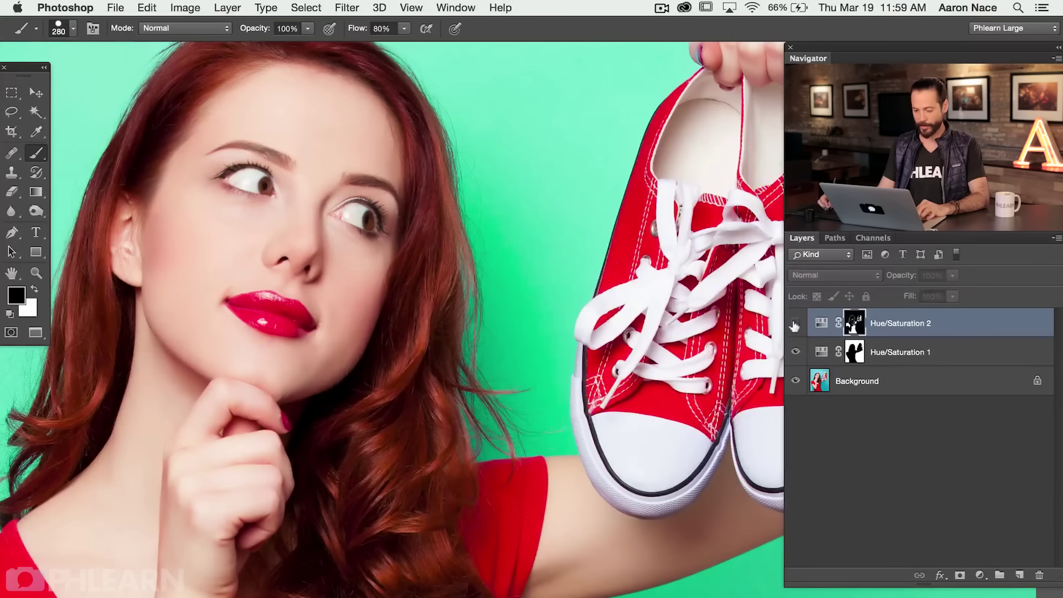
{"action": "left_click", "coordinate": [795, 325]}
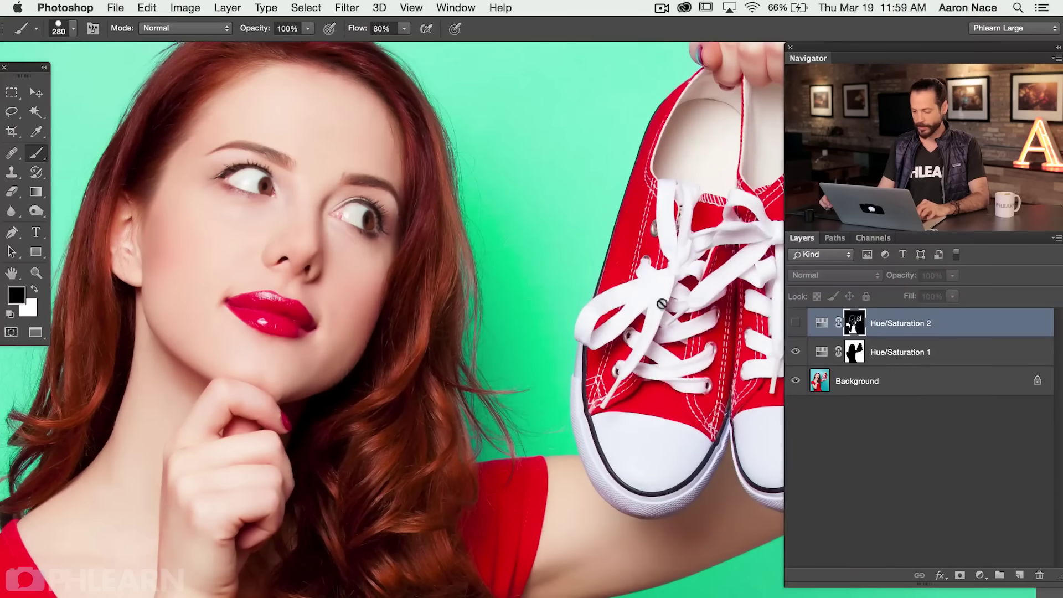
{"action": "left_click", "coordinate": [795, 323]}
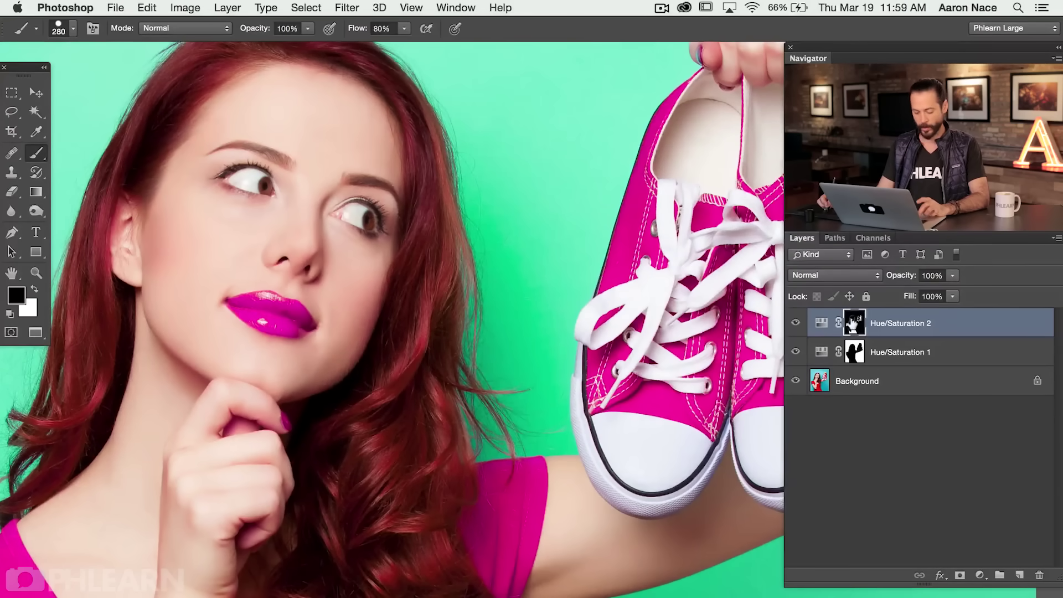
{"action": "left_click", "coordinate": [853, 322], "text": "alt"}
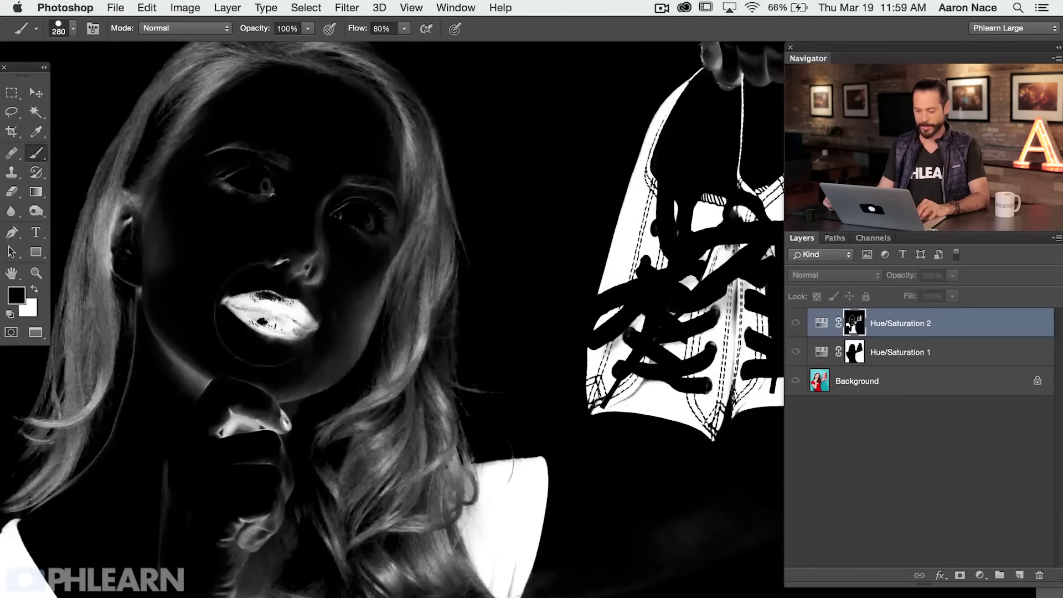
Paint the hair black on the Hue/Saturation 2 mask, shrinking the brush to about 195 px for the strands.
{"action": "key", "text": "super+minus"}
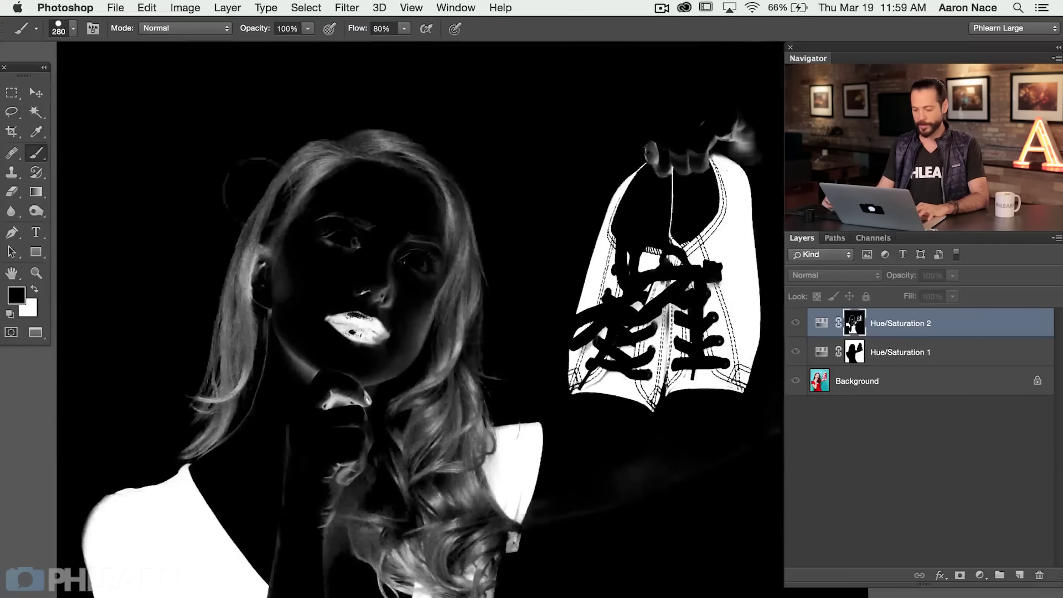
{"action": "left_click_drag", "start_coordinate": [297, 264], "coordinate": [304, 286]}
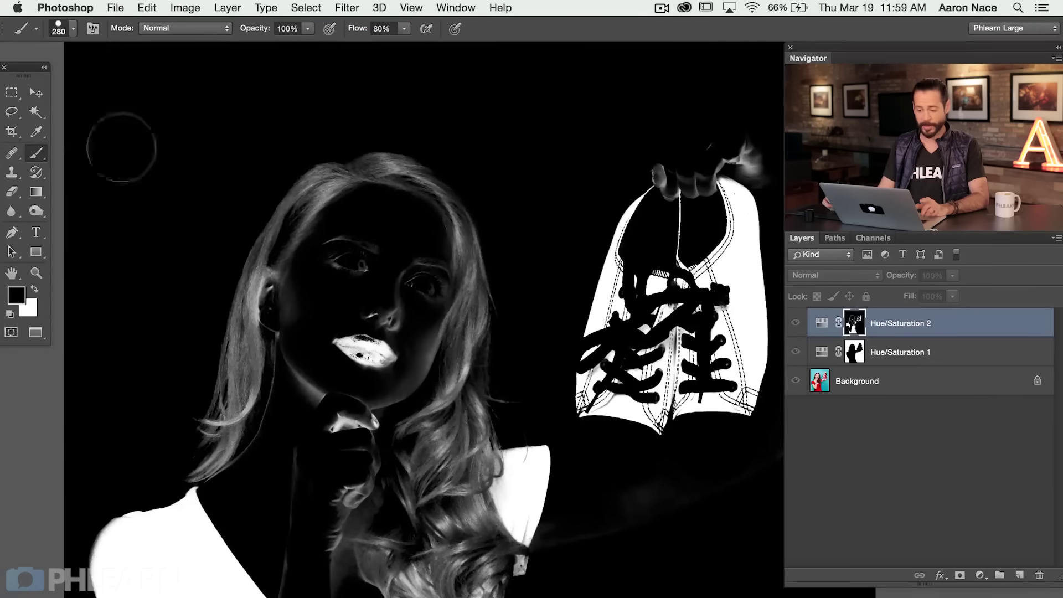
{"action": "mouse_move", "coordinate": [338, 210]}
{"action": "left_mouse_down"}
{"action": "mouse_move", "coordinate": [329, 182]}
{"action": "mouse_move", "coordinate": [309, 178]}
{"action": "mouse_move", "coordinate": [280, 257]}
{"action": "mouse_move", "coordinate": [265, 260]}
{"action": "mouse_move", "coordinate": [254, 244]}
{"action": "mouse_move", "coordinate": [263, 360]}
{"action": "mouse_move", "coordinate": [299, 347]}
{"action": "mouse_move", "coordinate": [360, 421]}
{"action": "mouse_move", "coordinate": [340, 357]}
{"action": "mouse_move", "coordinate": [438, 312]}
{"action": "mouse_move", "coordinate": [499, 367]}
{"action": "mouse_move", "coordinate": [485, 308]}
{"action": "mouse_move", "coordinate": [451, 268]}
{"action": "mouse_move", "coordinate": [332, 185]}
{"action": "left_mouse_up"}
{"action": "left_click_drag", "start_coordinate": [298, 366], "coordinate": [295, 199]}
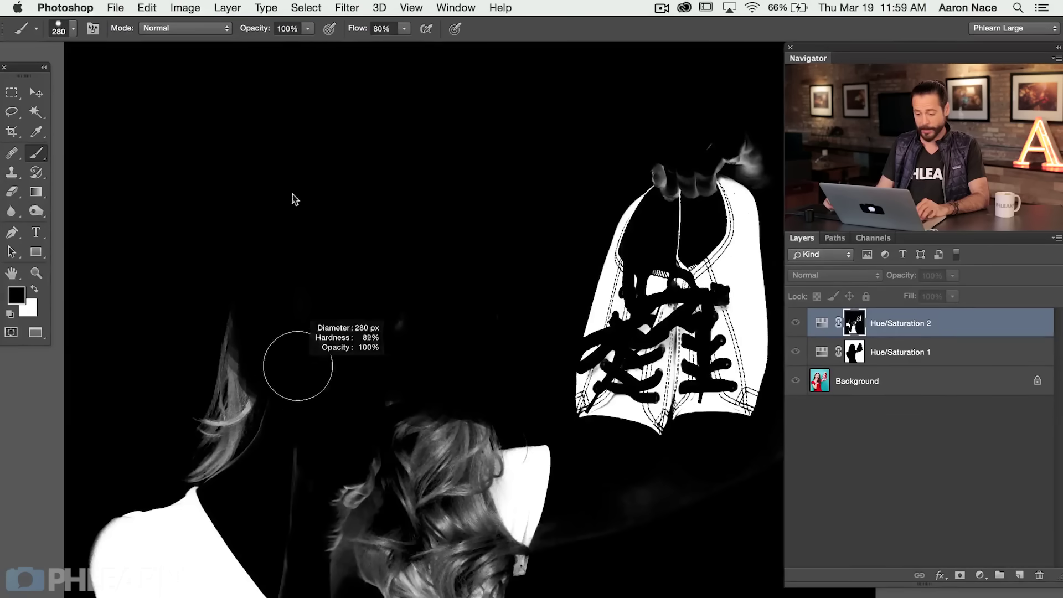
{"action": "left_click_drag", "start_coordinate": [292, 302], "coordinate": [264, 280]}
{"action": "left_click_drag", "start_coordinate": [271, 332], "coordinate": [206, 458]}
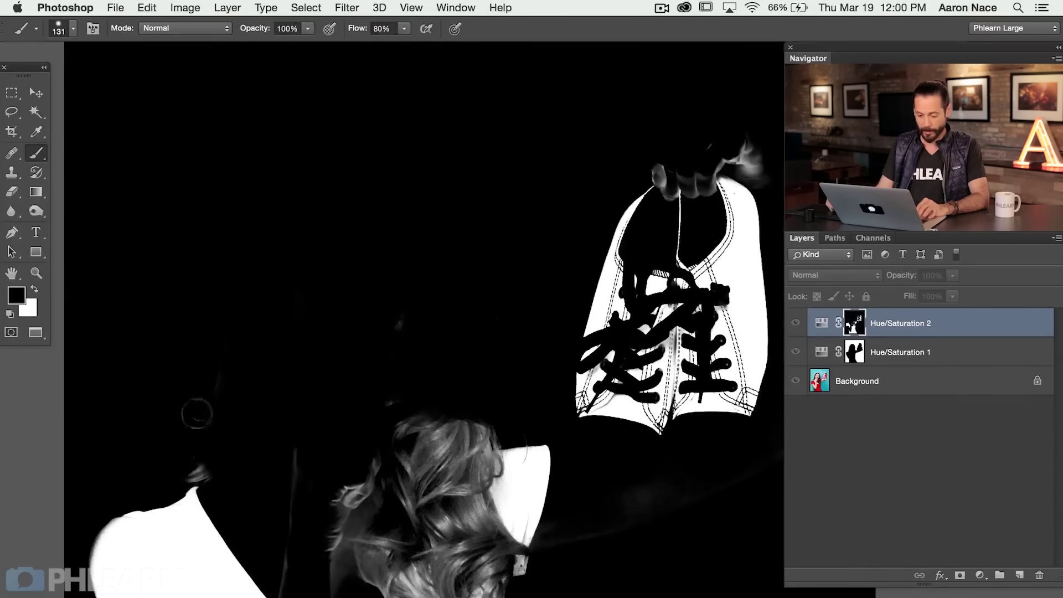
{"action": "mouse_move", "coordinate": [188, 410]}
{"action": "left_mouse_down"}
{"action": "mouse_move", "coordinate": [205, 475]}
{"action": "mouse_move", "coordinate": [178, 471]}
{"action": "left_mouse_up"}
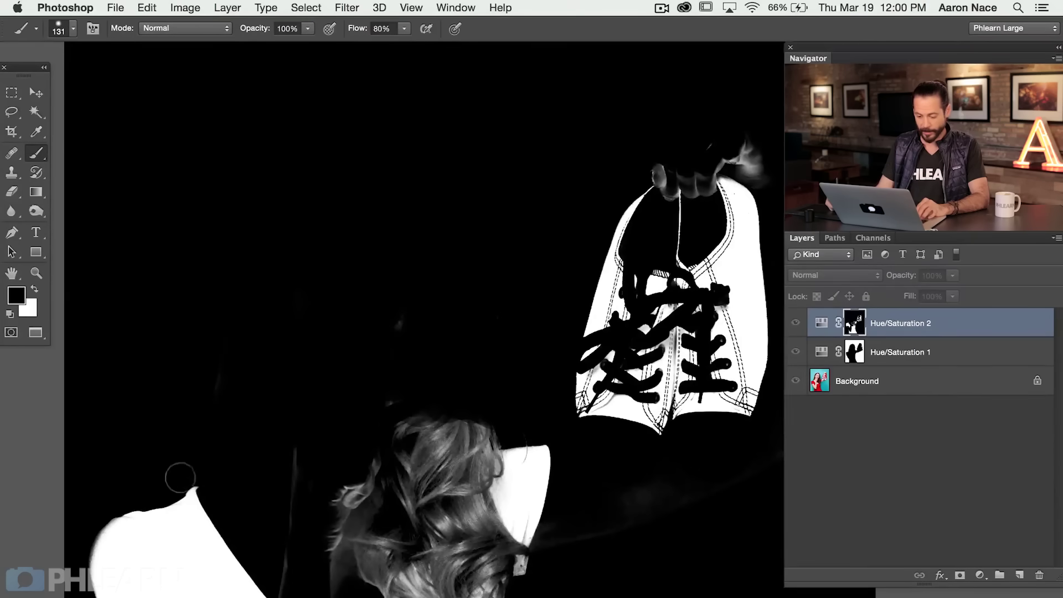
{"action": "mouse_move", "coordinate": [283, 452]}
{"action": "left_mouse_down"}
{"action": "mouse_move", "coordinate": [337, 526]}
{"action": "mouse_move", "coordinate": [412, 588]}
{"action": "mouse_move", "coordinate": [380, 534]}
{"action": "mouse_move", "coordinate": [398, 465]}
{"action": "mouse_move", "coordinate": [437, 421]}
{"action": "mouse_move", "coordinate": [374, 424]}
{"action": "left_mouse_up"}
{"action": "mouse_move", "coordinate": [404, 384]}
{"action": "left_mouse_down"}
{"action": "mouse_move", "coordinate": [392, 463]}
{"action": "mouse_move", "coordinate": [449, 387]}
{"action": "mouse_move", "coordinate": [463, 436]}
{"action": "mouse_move", "coordinate": [459, 575]}
{"action": "mouse_move", "coordinate": [443, 520]}
{"action": "mouse_move", "coordinate": [431, 534]}
{"action": "mouse_move", "coordinate": [442, 416]}
{"action": "left_mouse_up"}
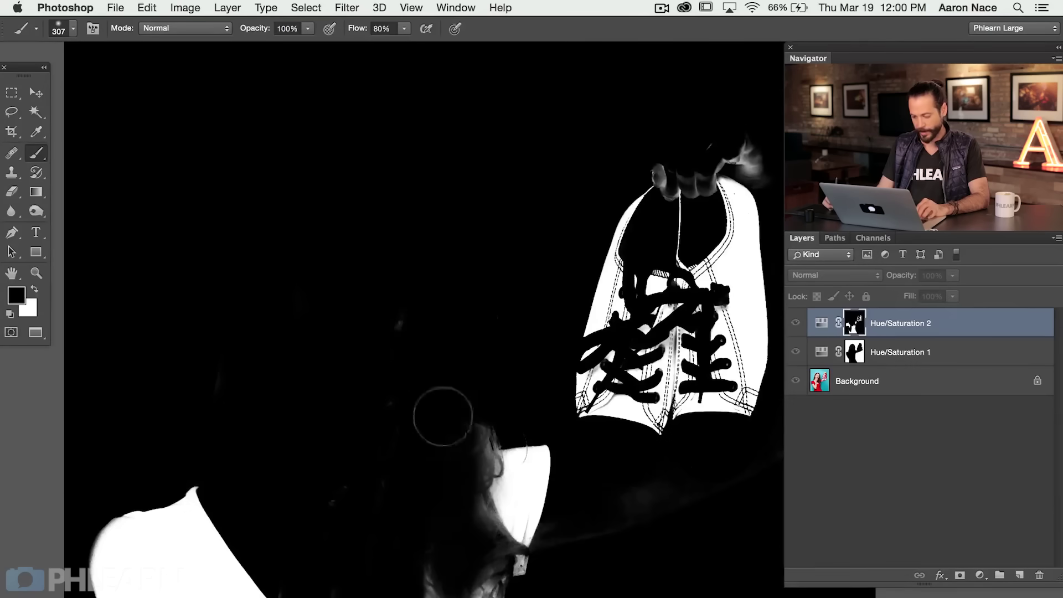
Leave mask view and toggle Hue/Saturation 2 on and off to compare the magenta recolour.
{"action": "left_click", "coordinate": [845, 324], "text": "alt"}
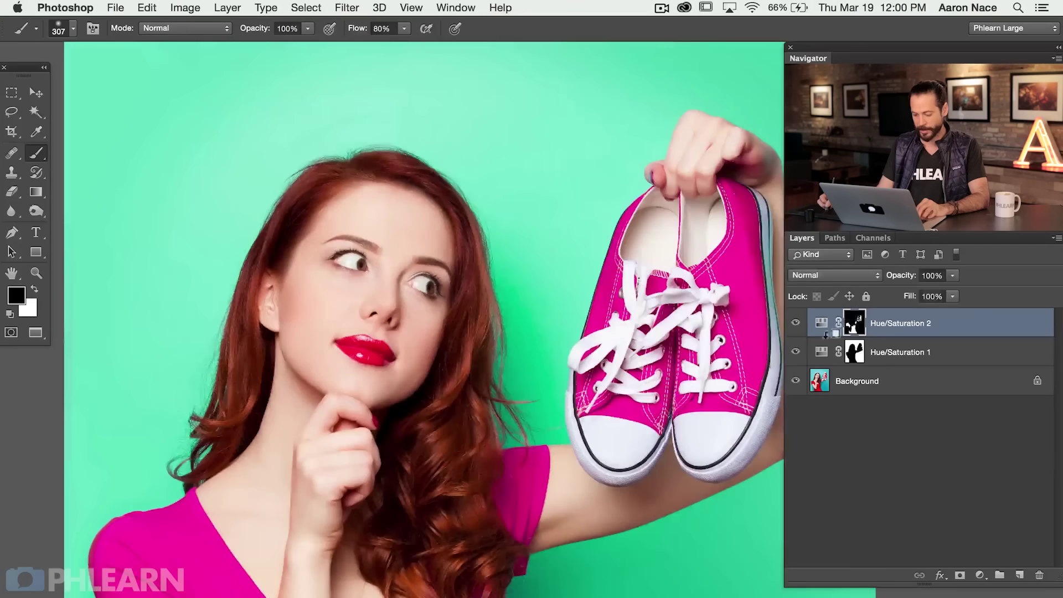
{"action": "left_click", "coordinate": [796, 324]}
{"action": "left_click", "coordinate": [796, 324]}
{"action": "left_click", "coordinate": [796, 324]}
{"action": "left_click", "coordinate": [795, 324]}
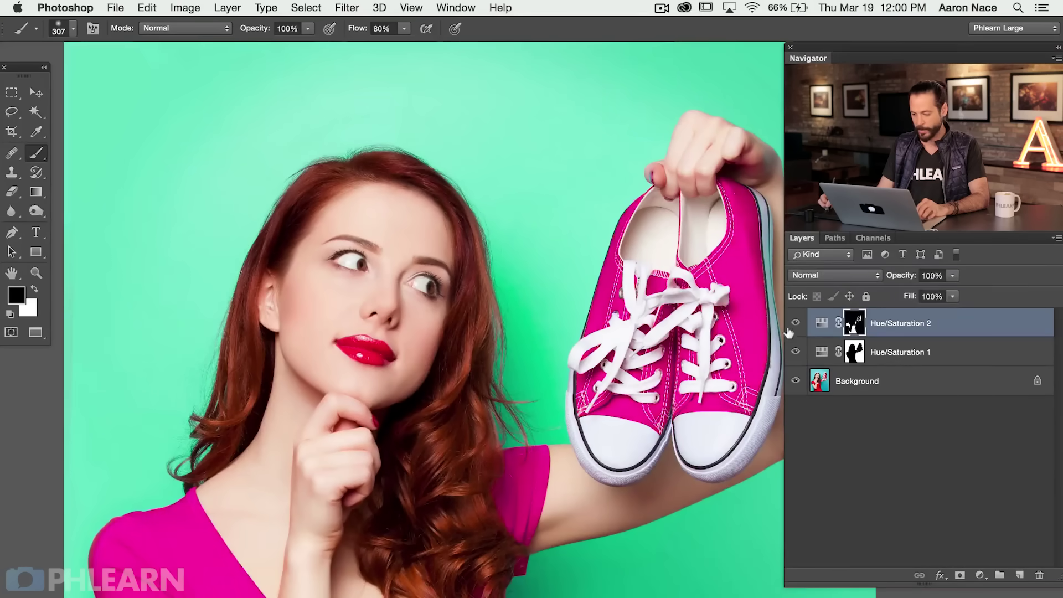
{"action": "left_click_drag", "start_coordinate": [699, 461], "coordinate": [655, 363]}
{"action": "left_click", "coordinate": [796, 323]}
{"action": "left_click", "coordinate": [795, 323]}
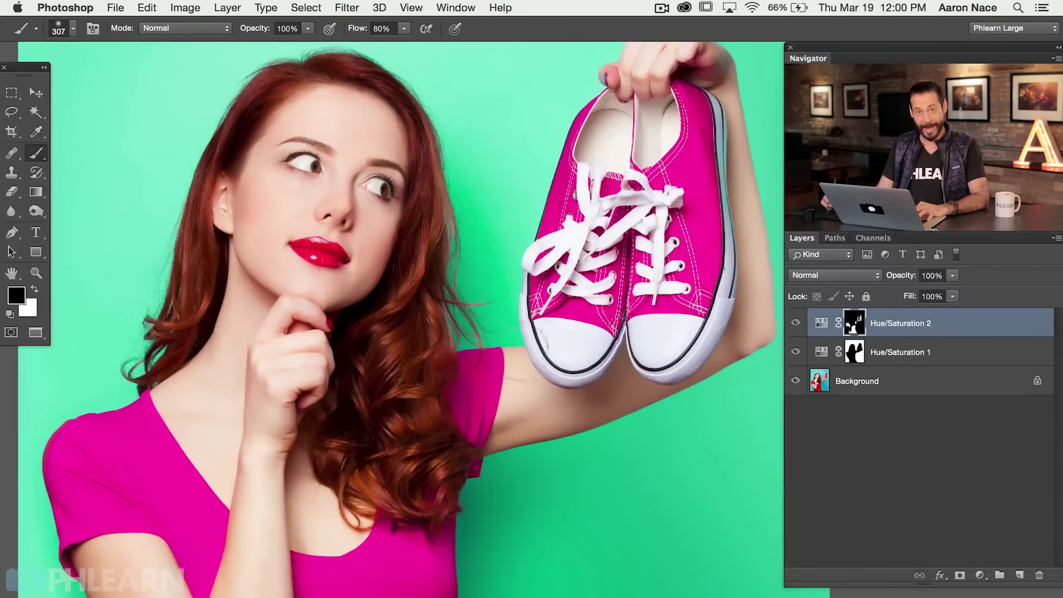
{"action": "left_click_drag", "start_coordinate": [563, 386], "coordinate": [532, 419]}
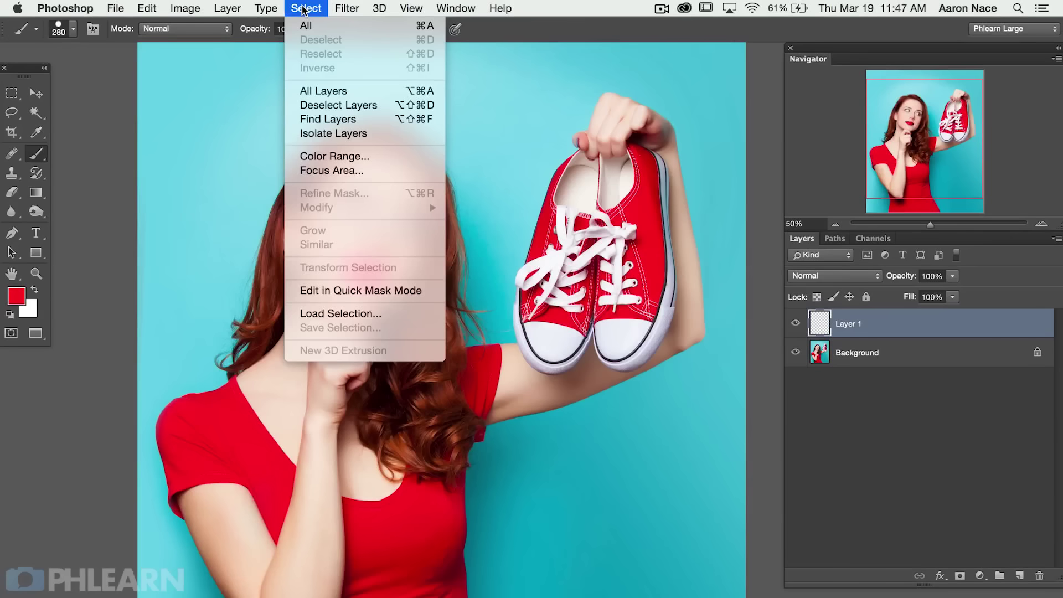
Select the cyan background with Color Range and shift its hue to teal-green (Hue -18).
{"action": "left_click", "coordinate": [343, 157]}
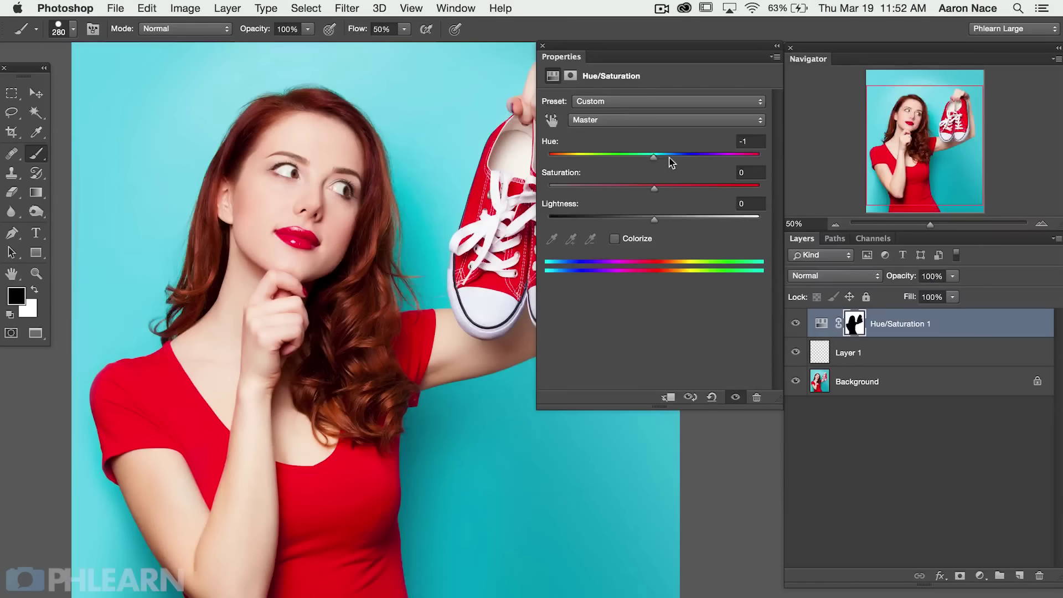
{"action": "left_click_drag", "start_coordinate": [672, 156], "coordinate": [681, 156]}
{"action": "left_click_drag", "start_coordinate": [634, 190], "coordinate": [548, 188]}
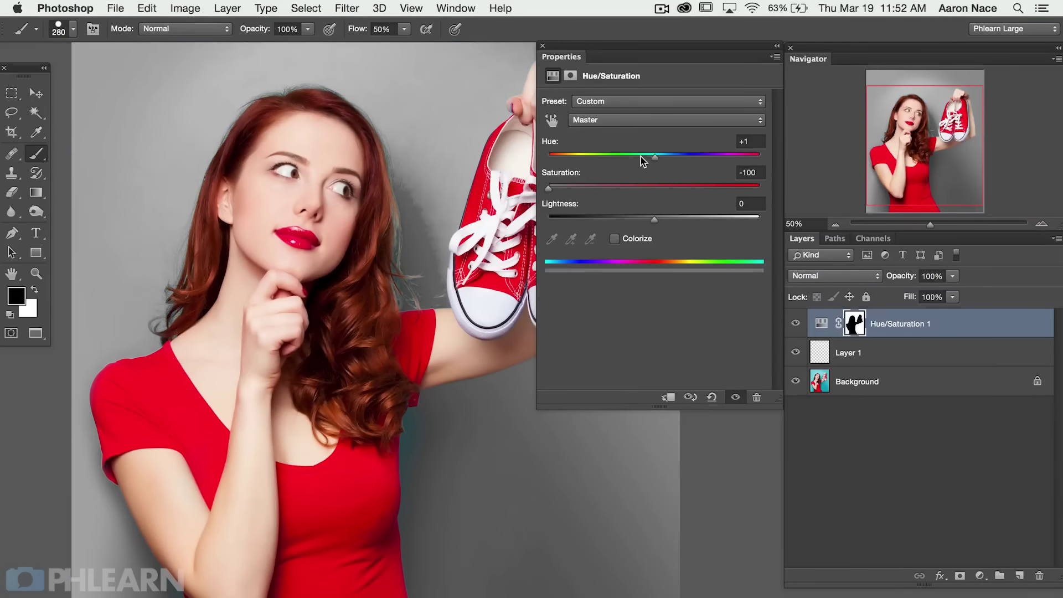
{"action": "left_click", "coordinate": [721, 195]}
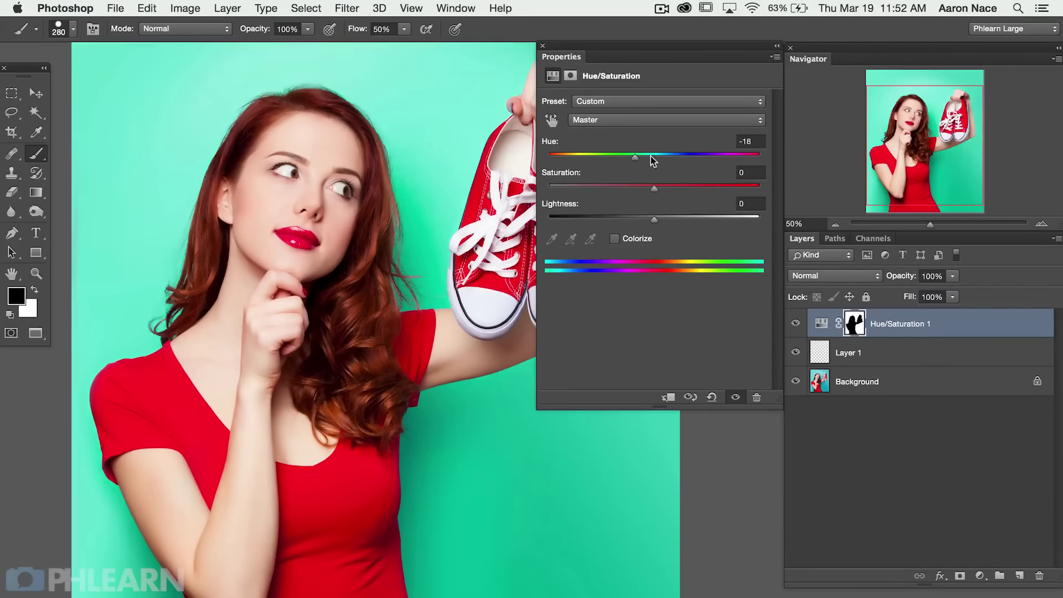